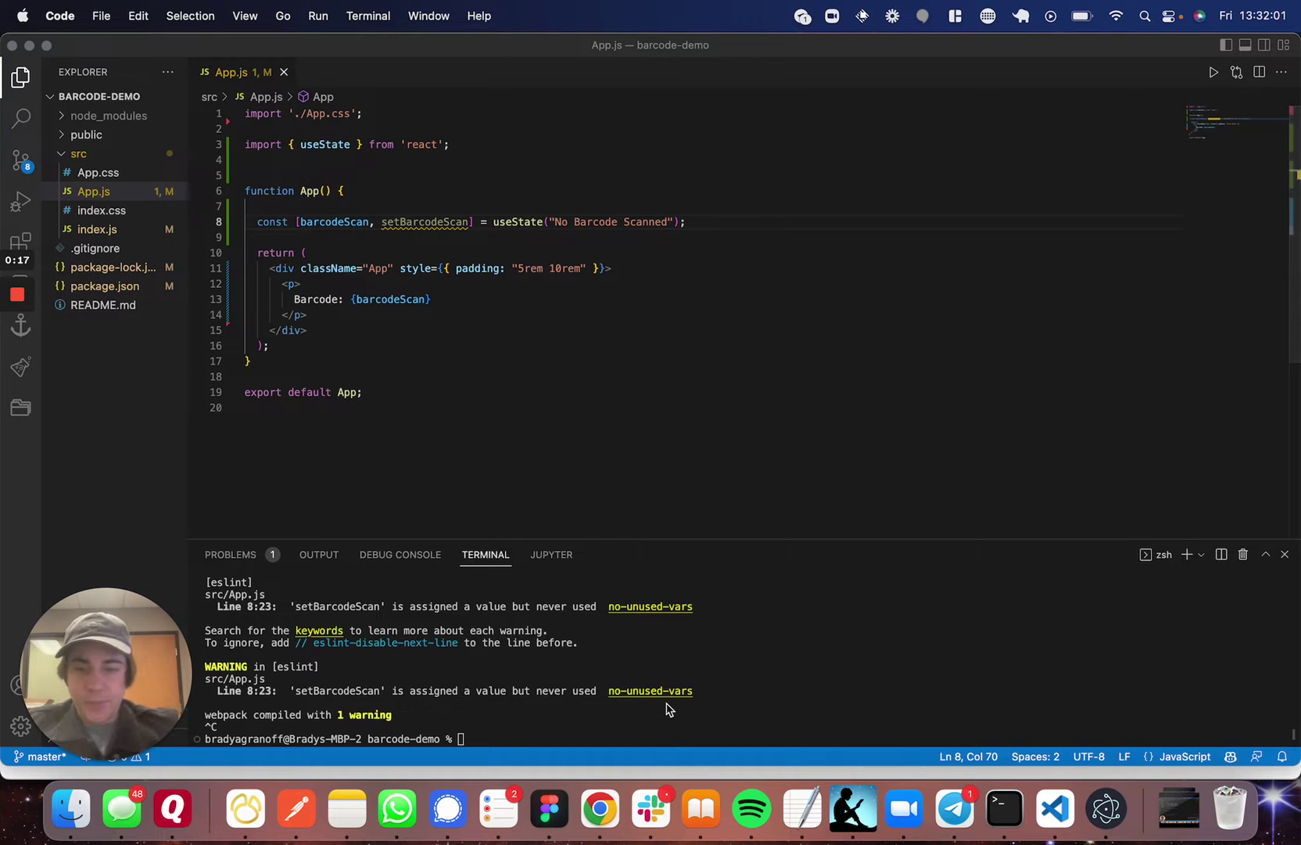
Step: Highlight the useState declaration and the setBarcodeScan setter in App.js
left_click(654, 733)
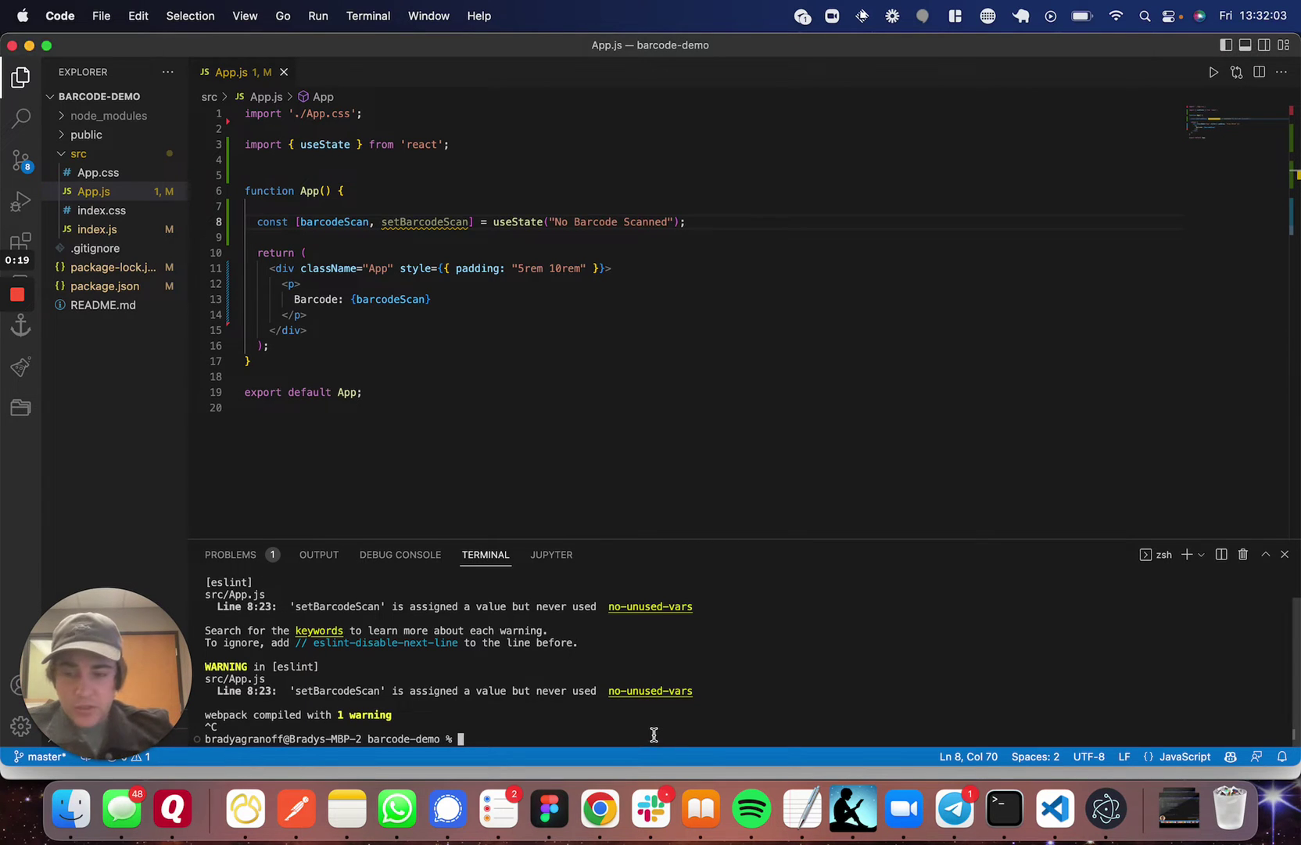
left_click(471, 386)
key("shift+Up")
key("shift+Up")
key("shift+Up")
key("shift+Up")
key("shift+Up")
key("shift+Up")
key("shift+Up")
key("shift+Up")
key("shift+Up")
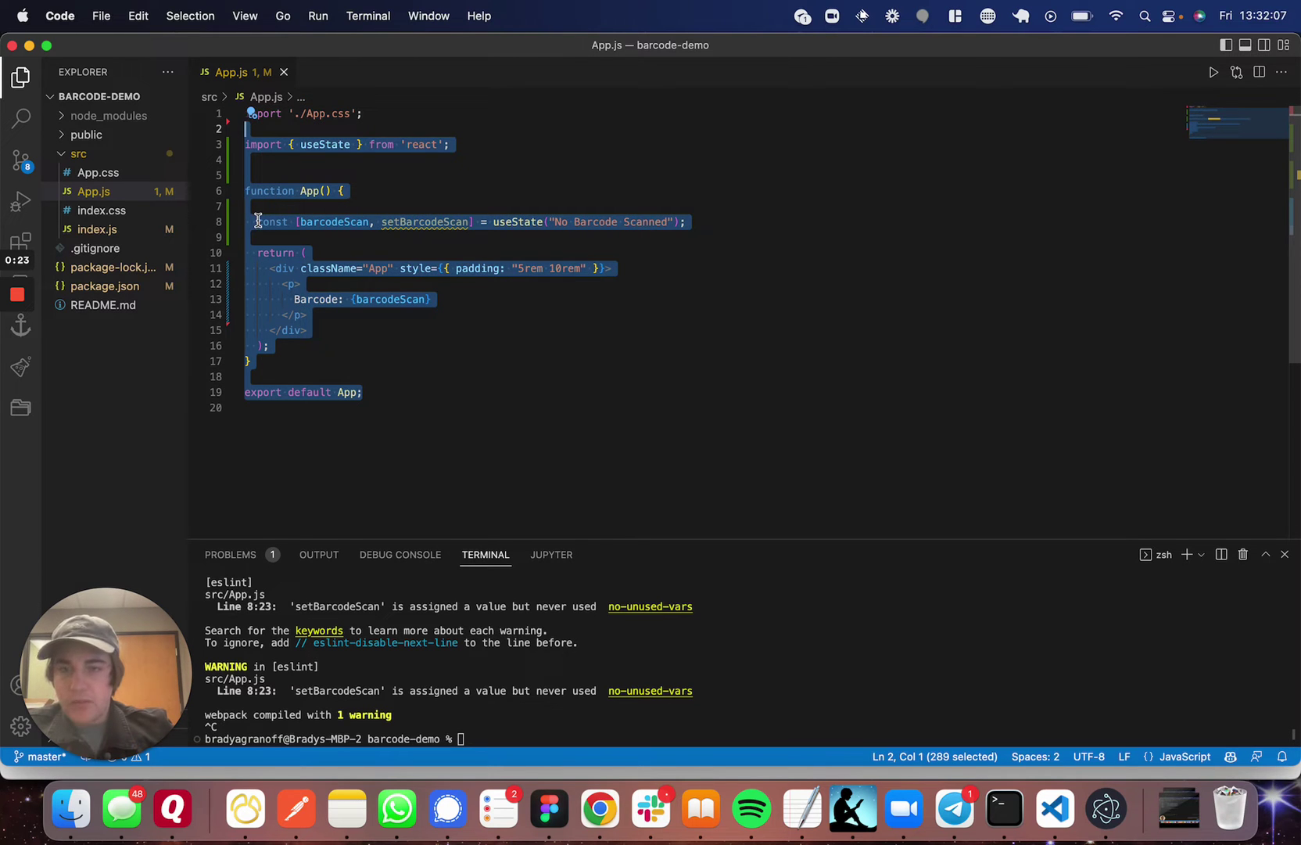
left_click(257, 222)
left_click_drag(257, 222, 710, 217)
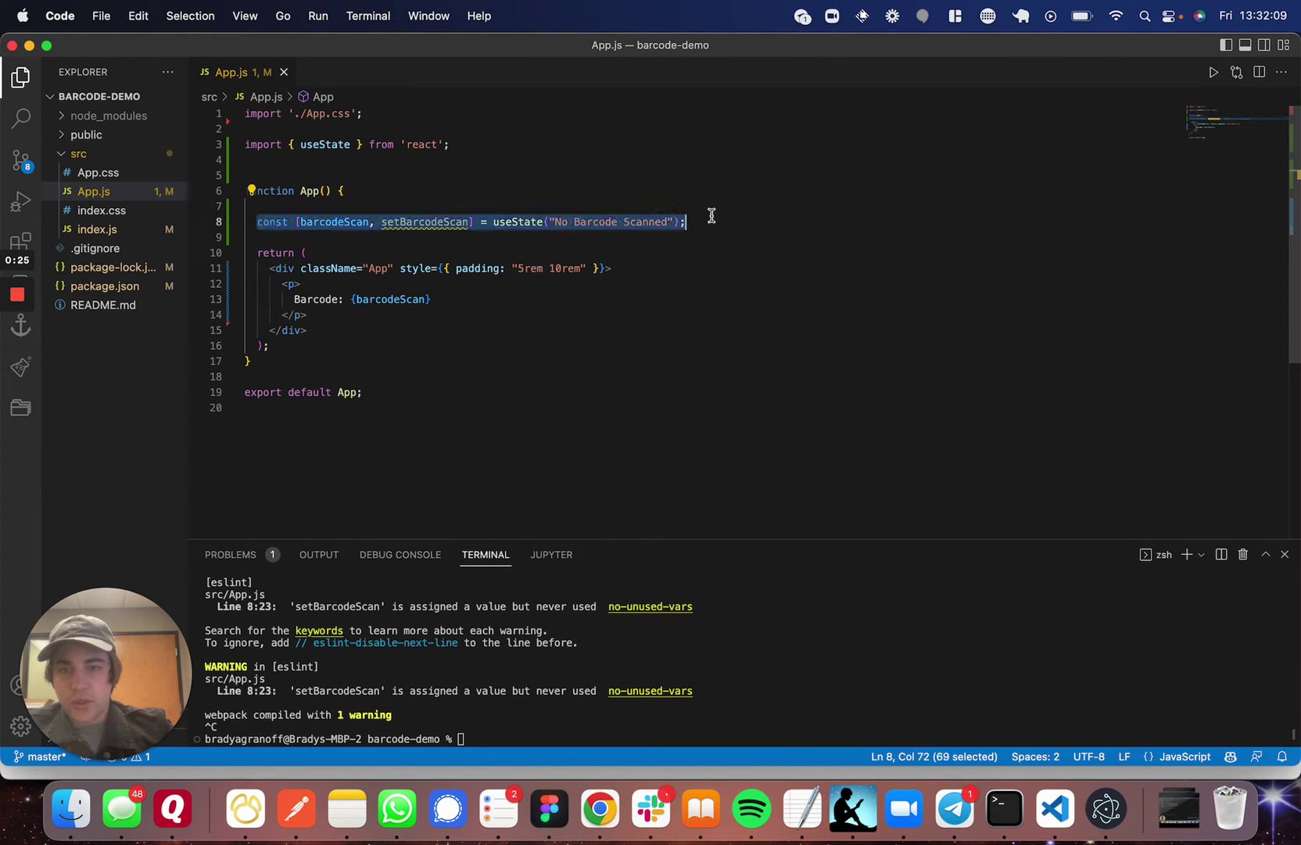
double_click(400, 223)
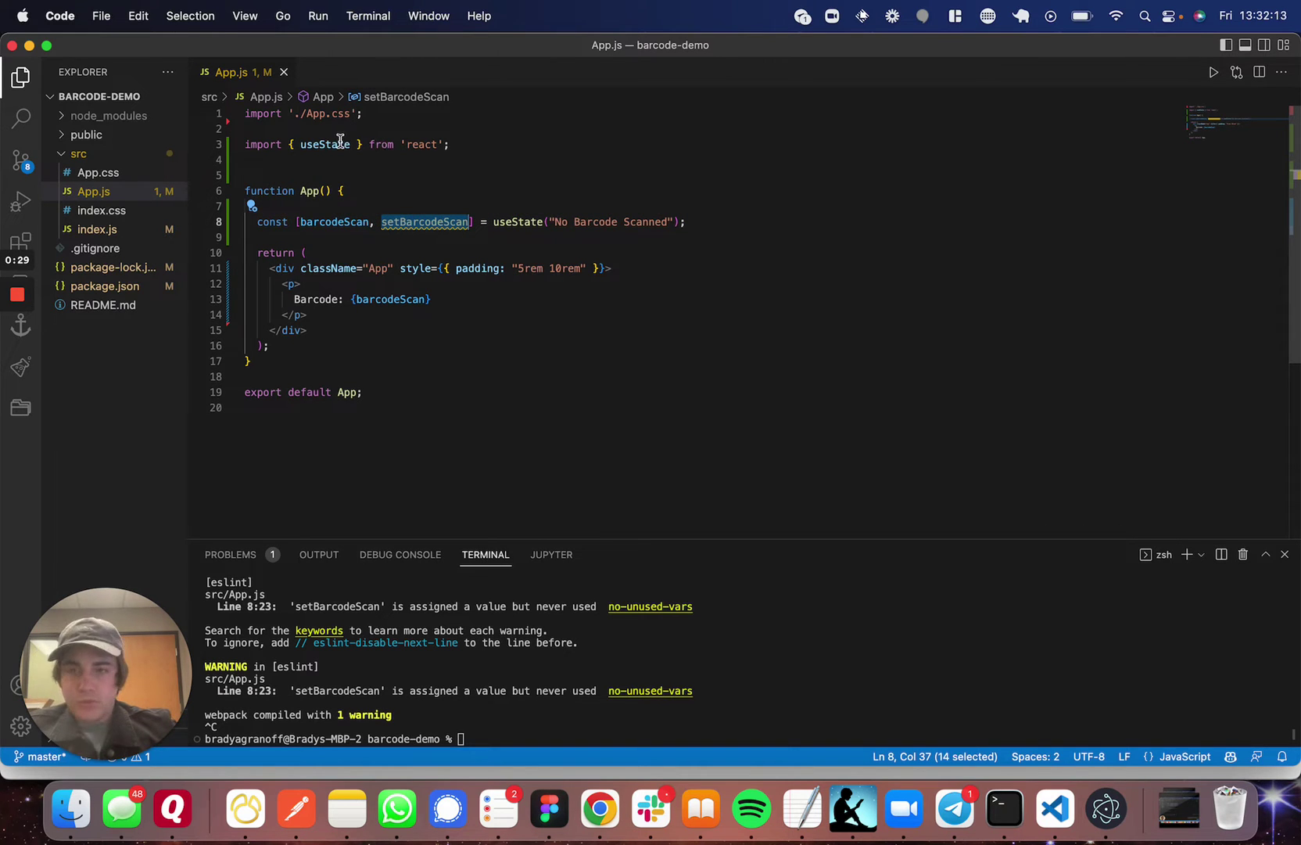
Step: Highlight the Barcode: {barcodeScan} output, then run npm i use-scan-detection, which hits an ERESOLVE error
double_click(399, 298)
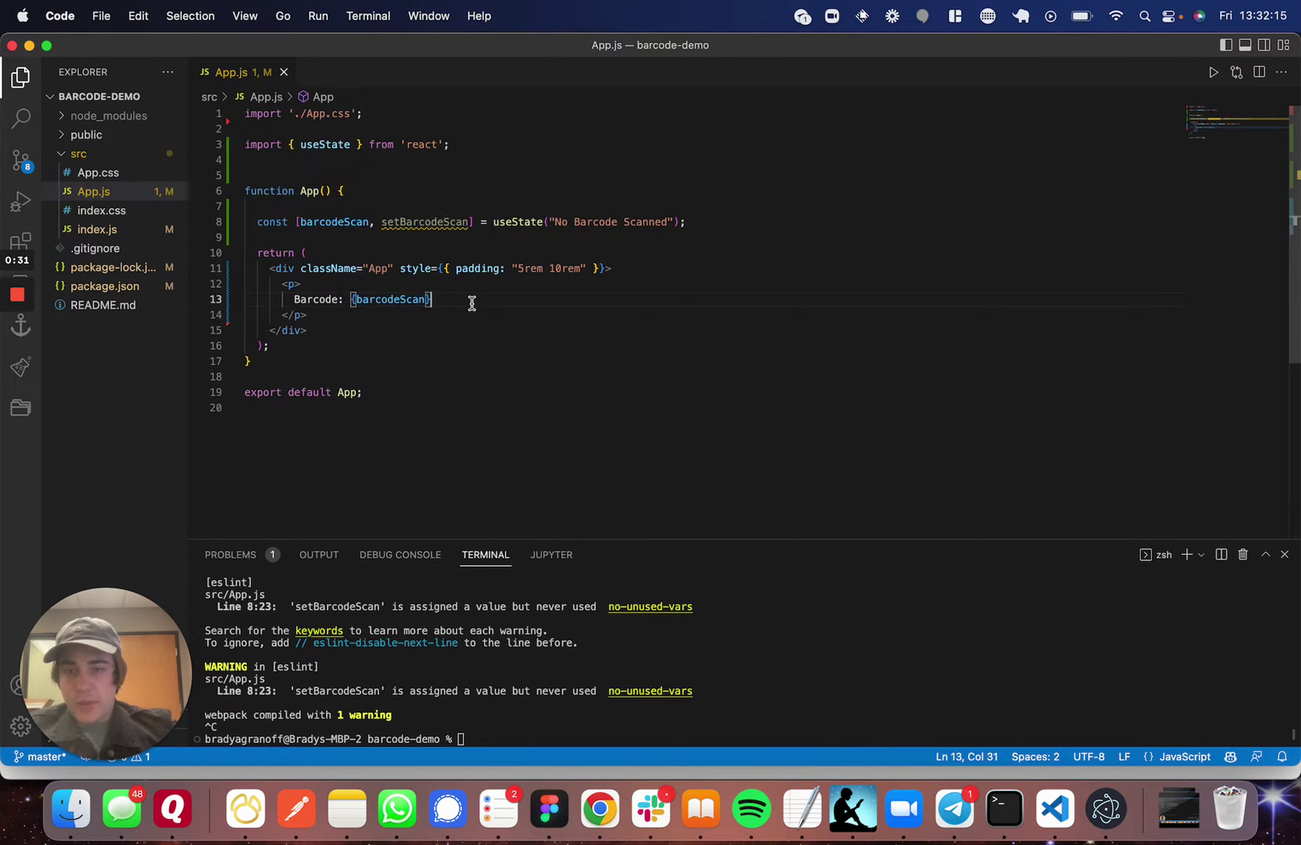
left_click_drag(431, 298, 294, 298)
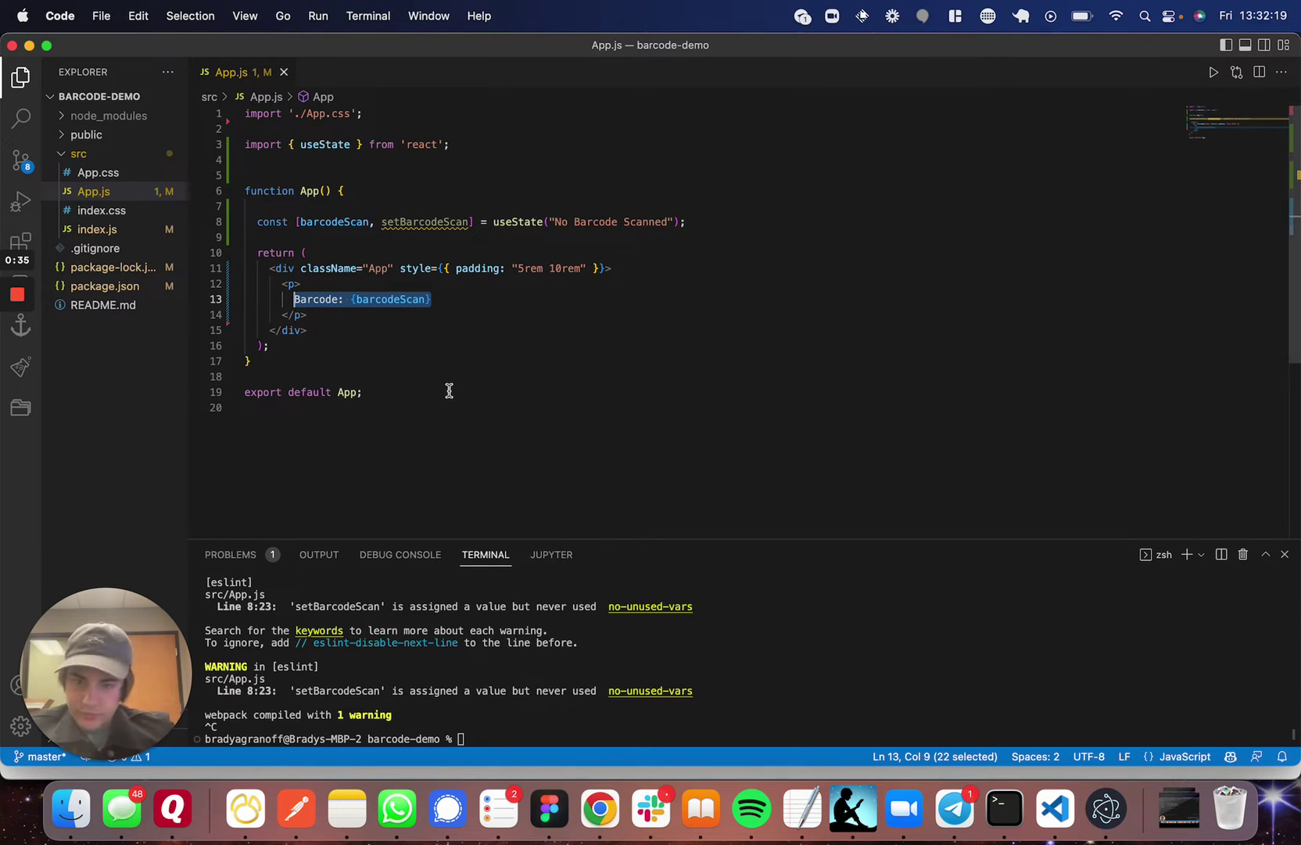
left_click(492, 693)
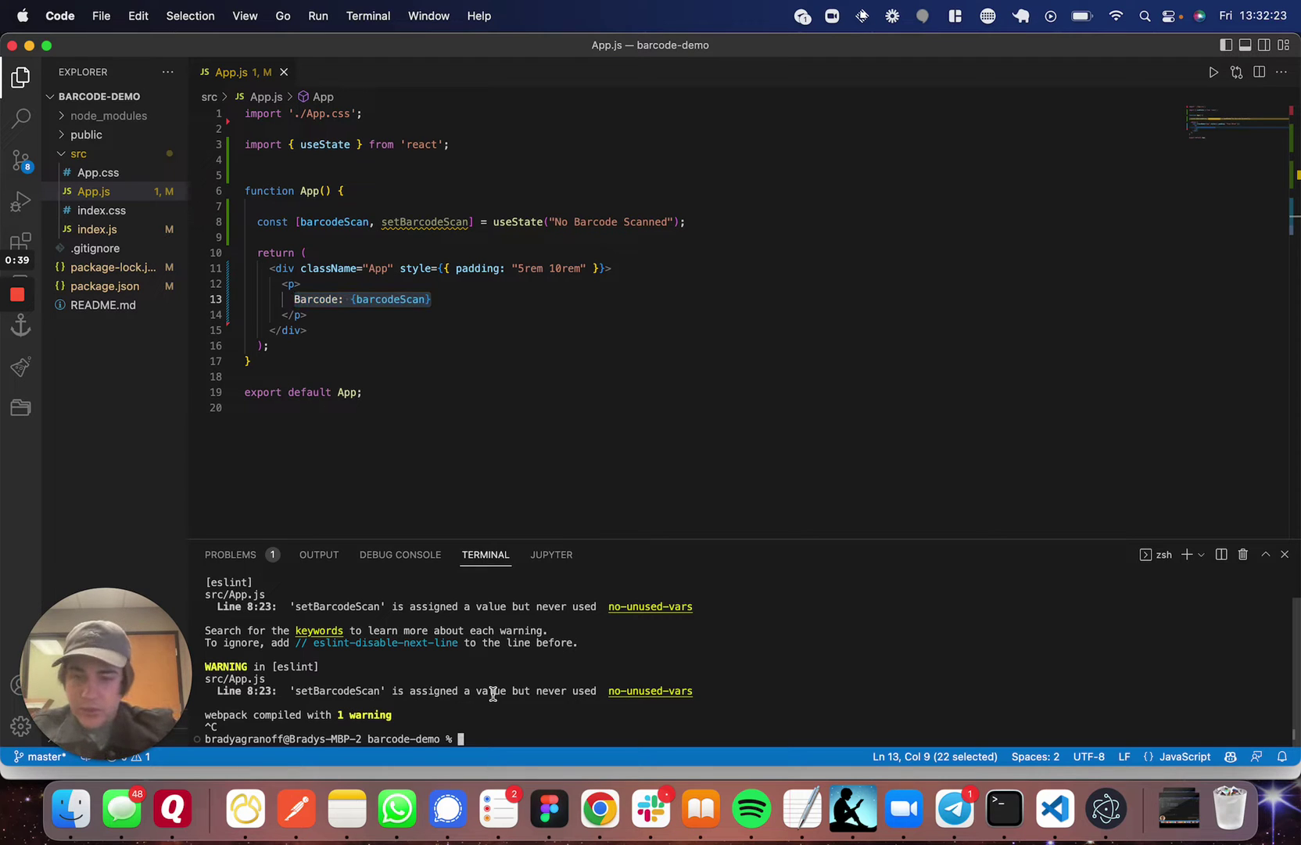
type("npm ")
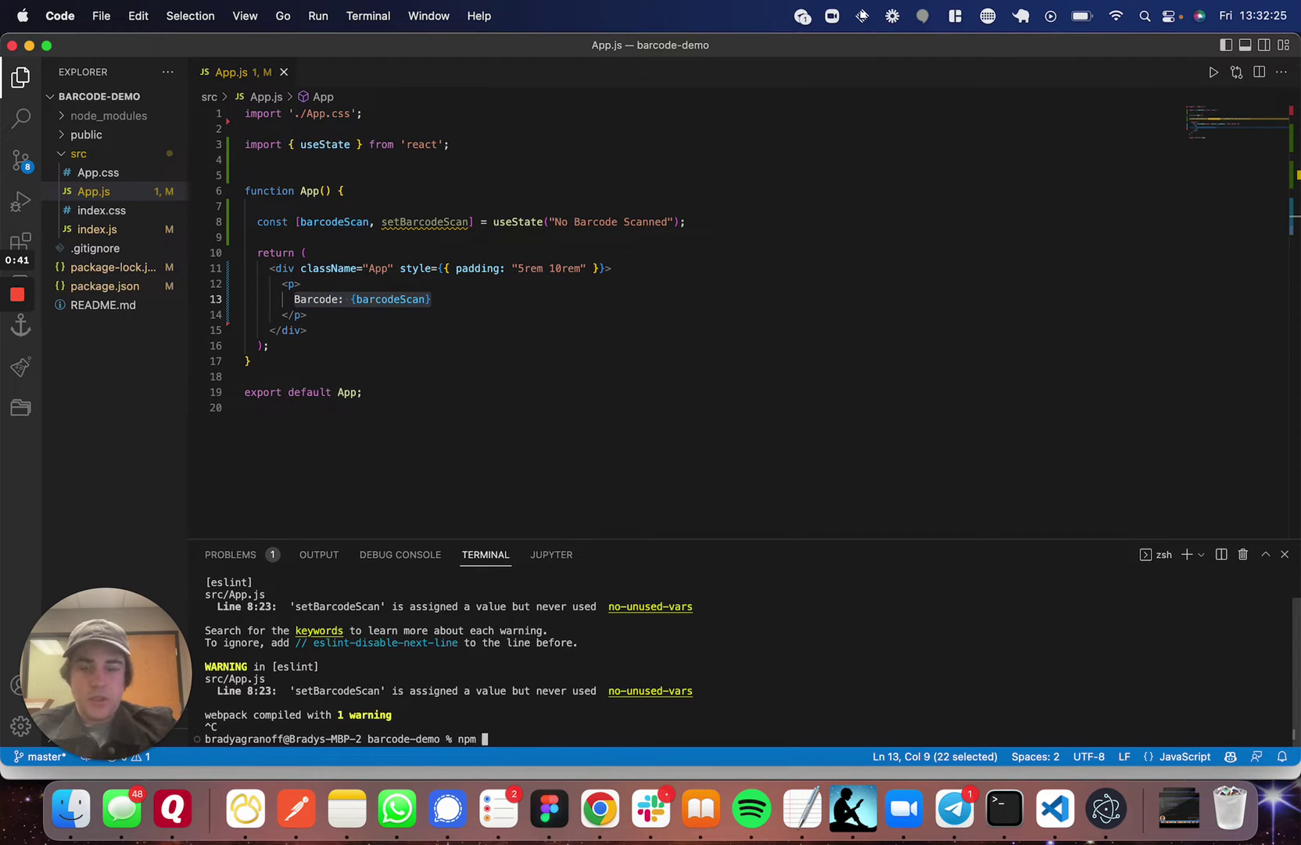
type("i use-s")
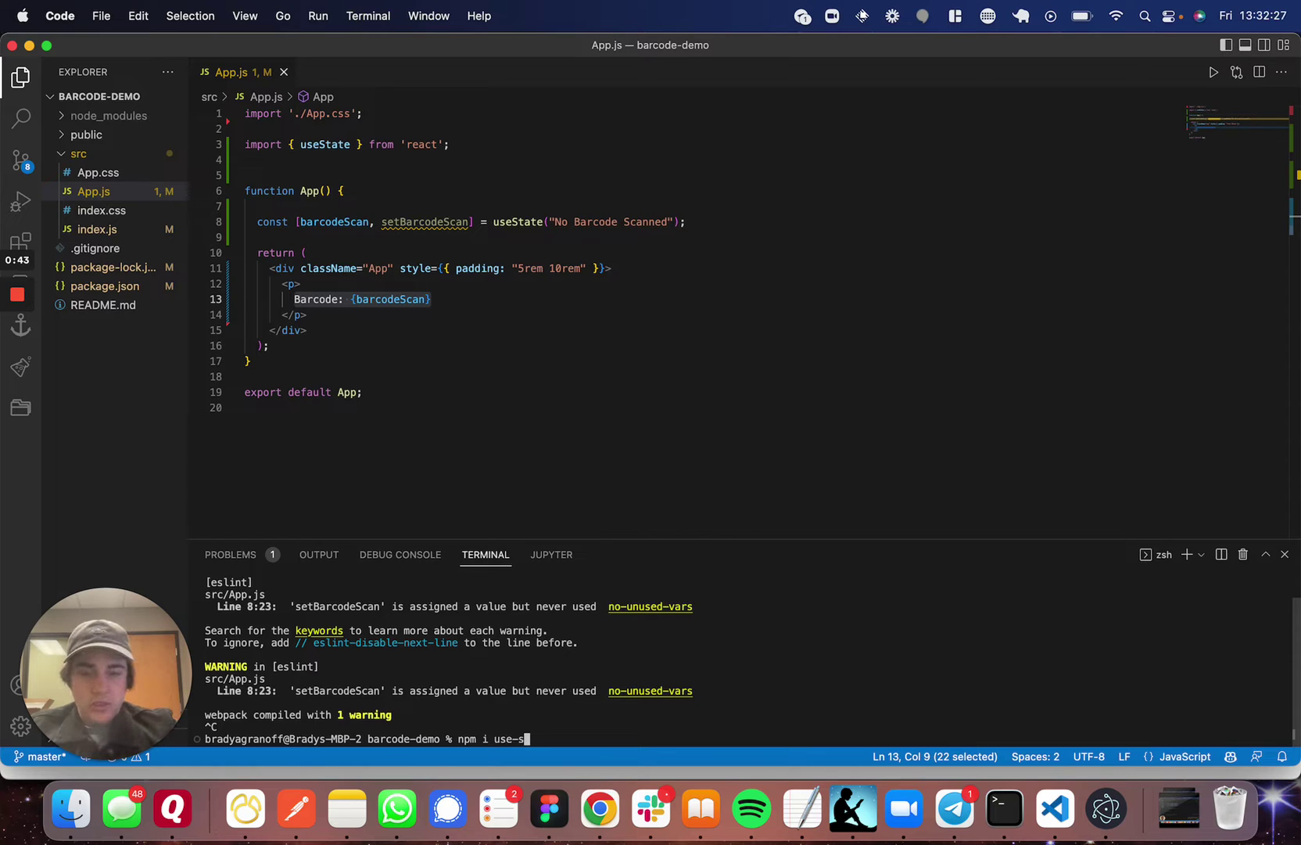
type("can-detection")
key("Return")
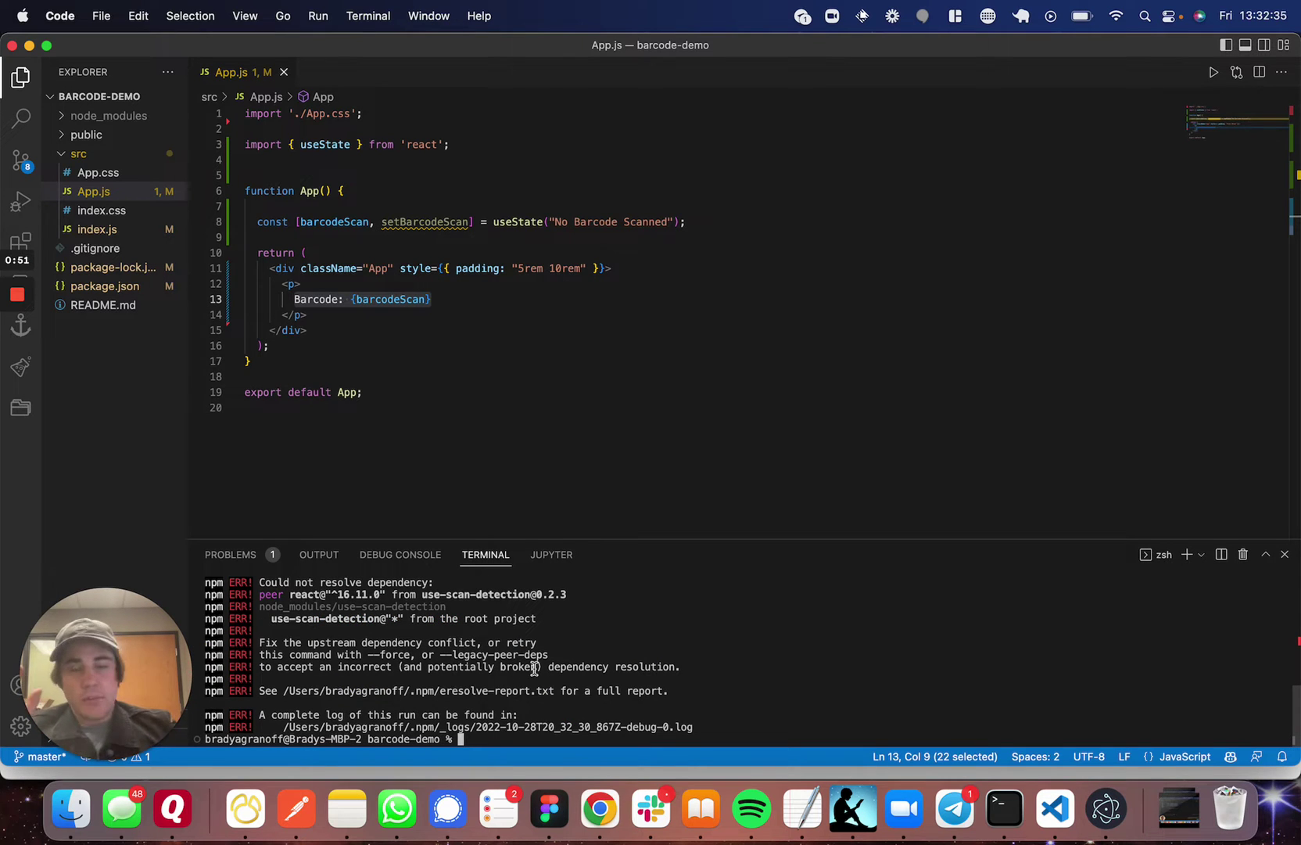
scroll(549, 671, "up", 5)
scroll(549, 672, "up", 5)
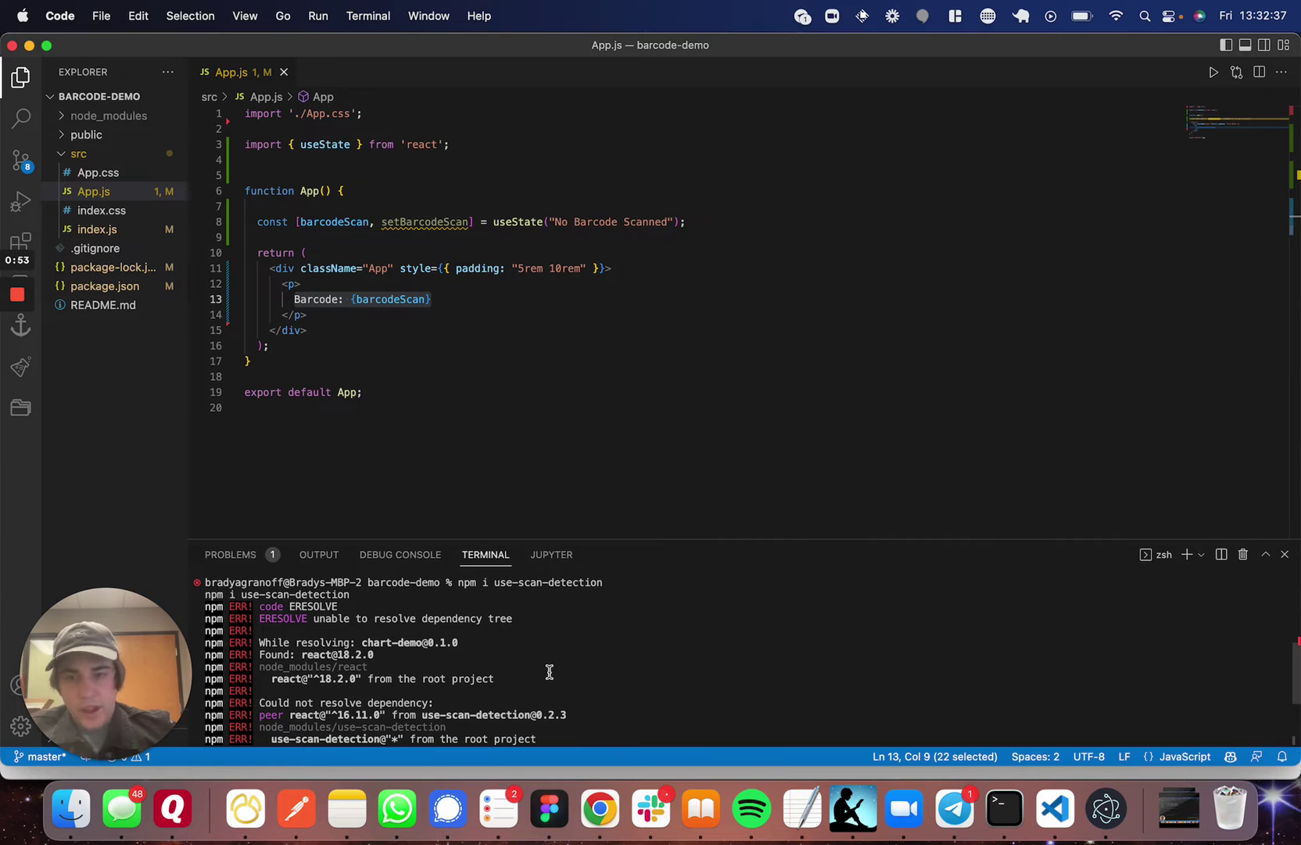
scroll(335, 642, "down", 4)
scroll(315, 598, "down", 5)
scroll(448, 607, "down", 3)
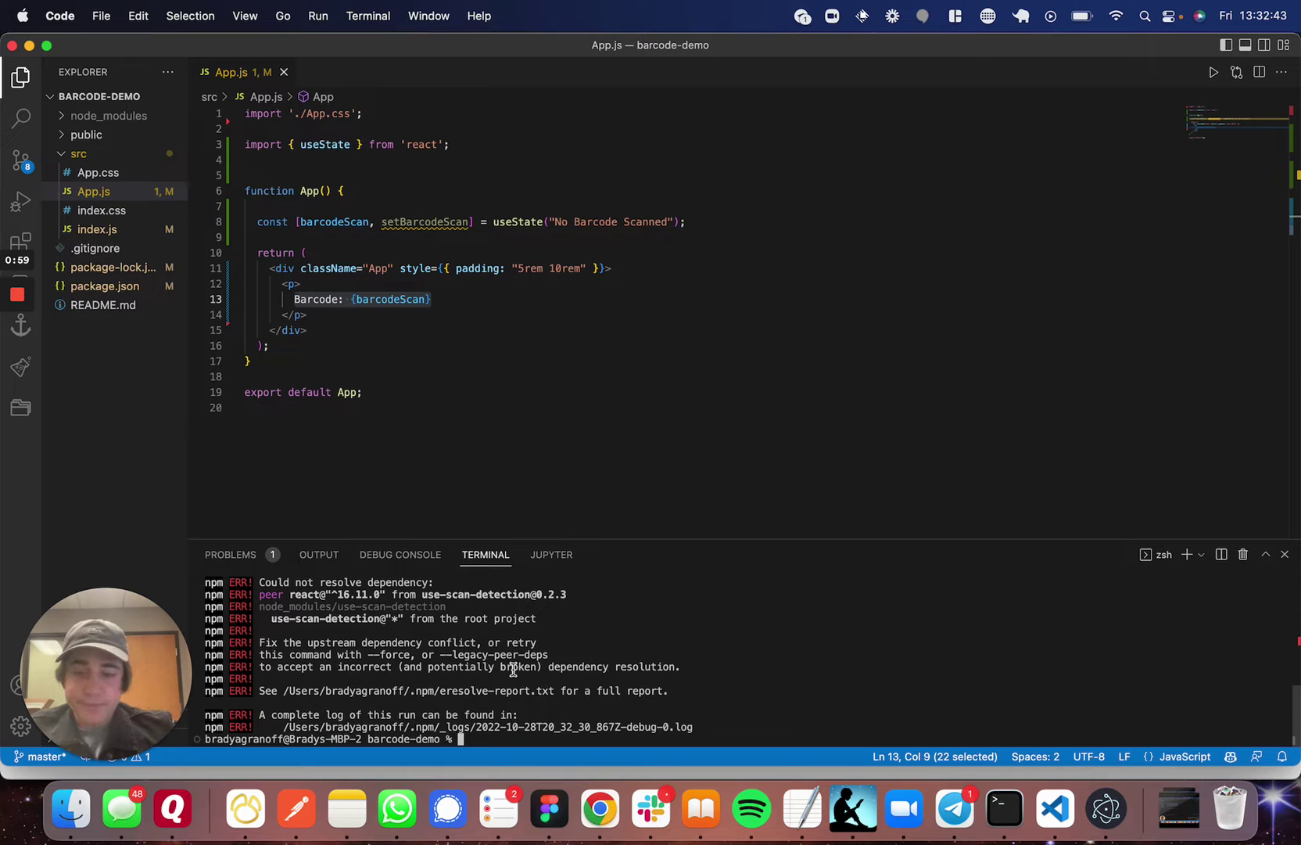
type("yarn ")
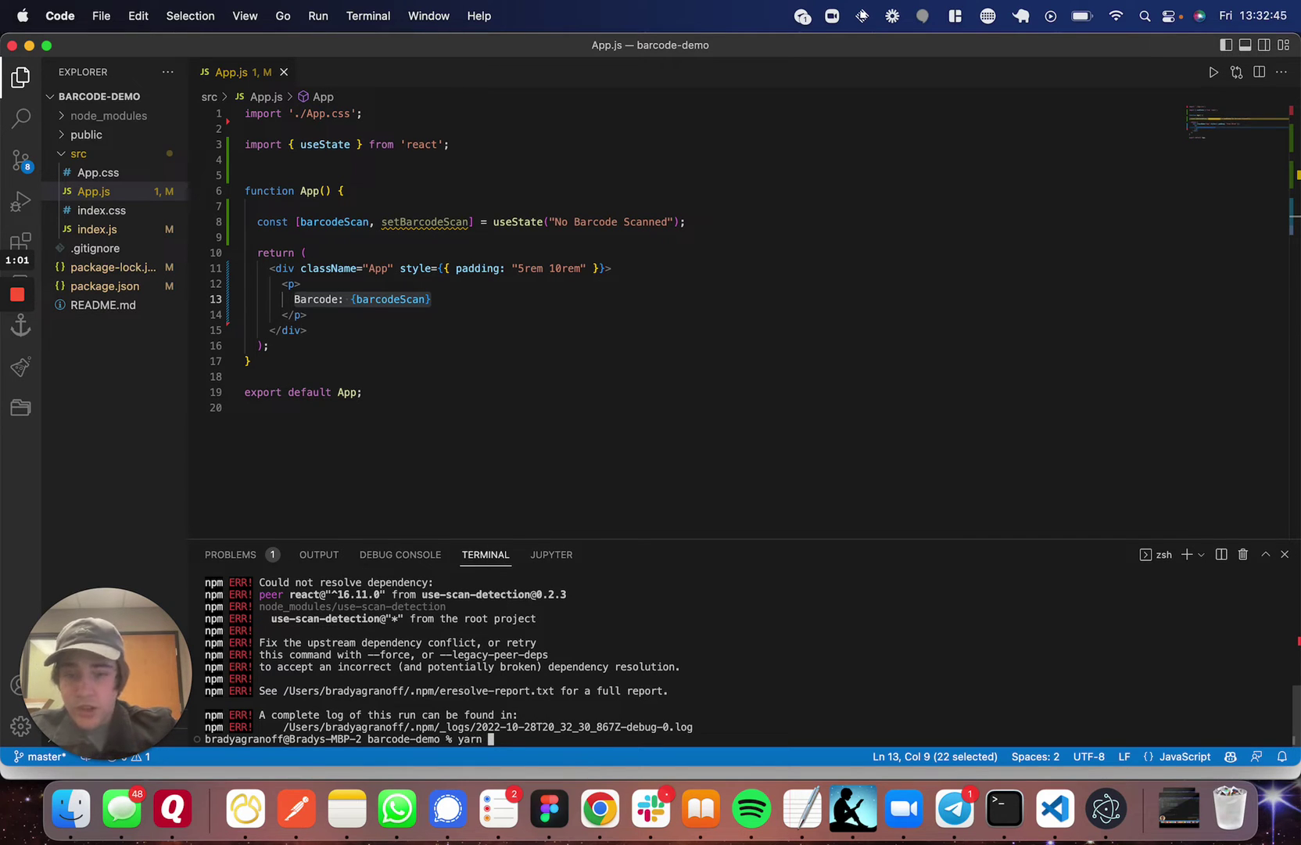
type("add ")
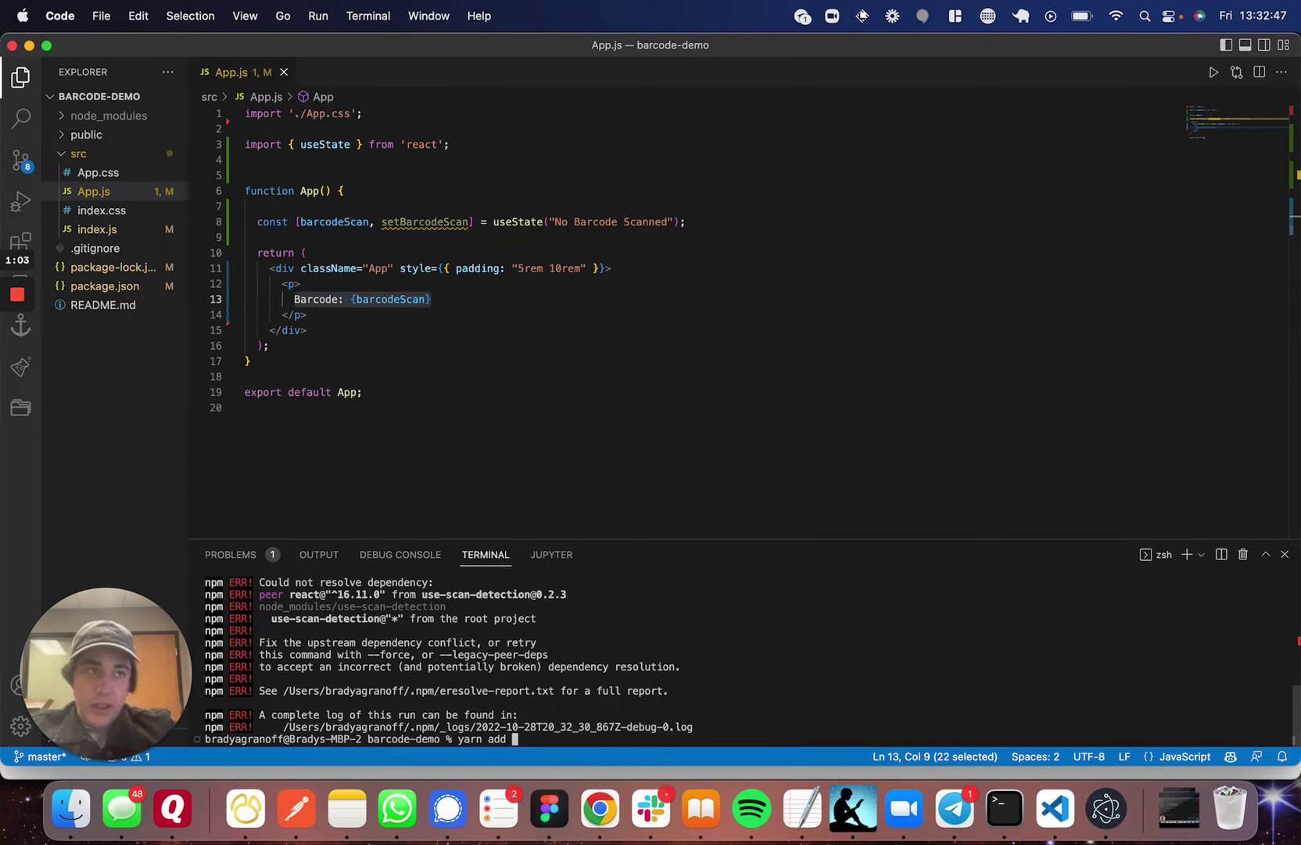
type("use-scan-dete")
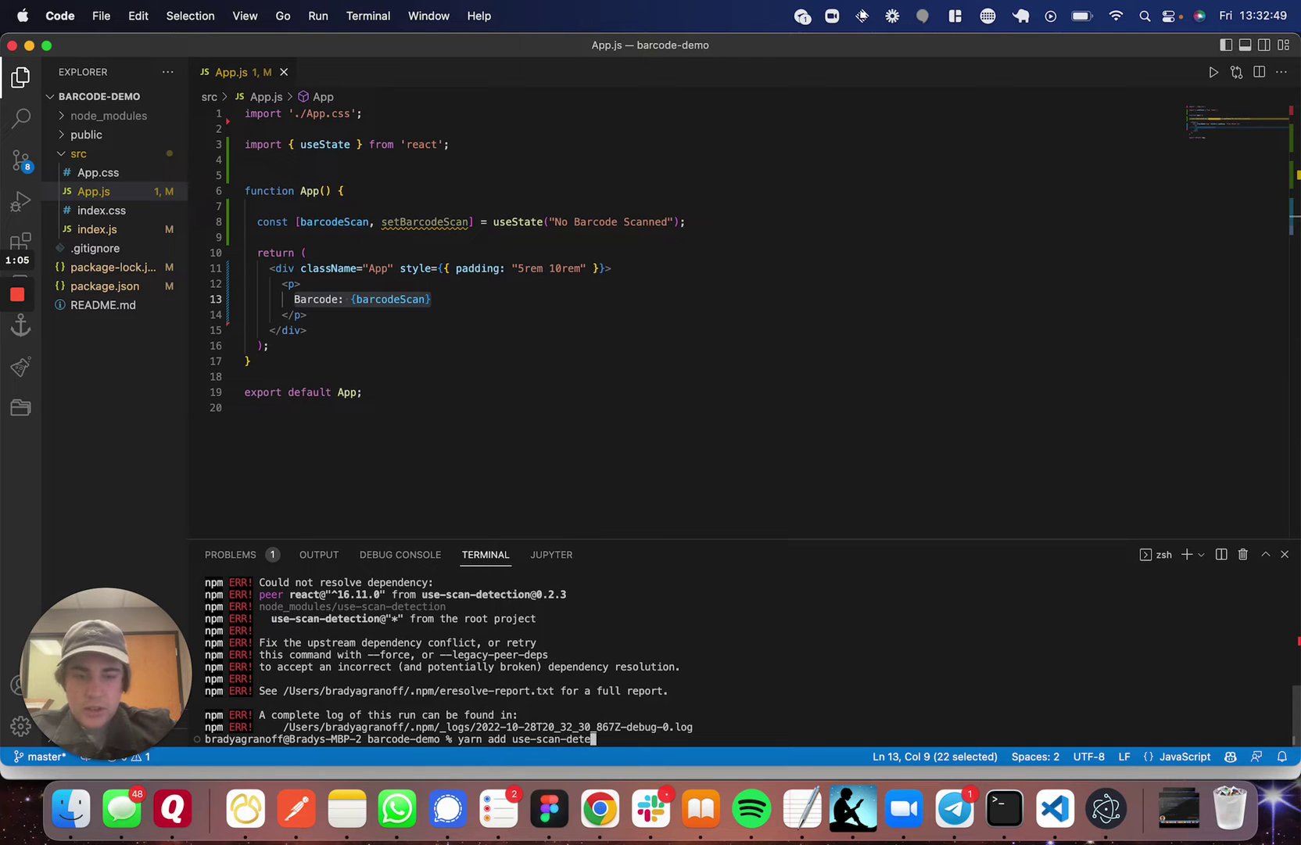
type("ction")
Step: Install the package with yarn add use-scan-detection
key("Return")
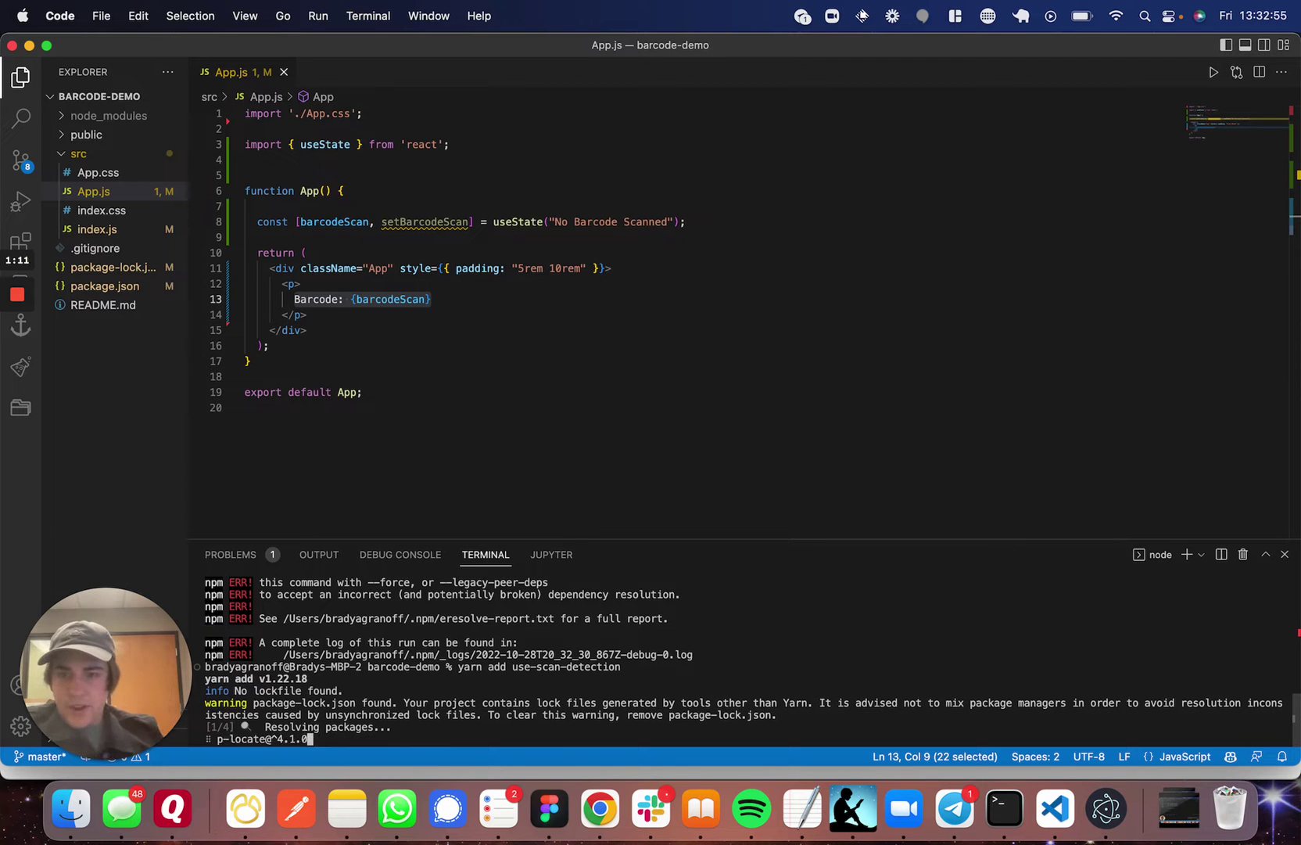
Step: Add line 4 to App.js: import useScanDetection from "use-scan-detection";
left_click(467, 143)
key("Return")
type("import")
type(" { use")
type("ScanDetec")
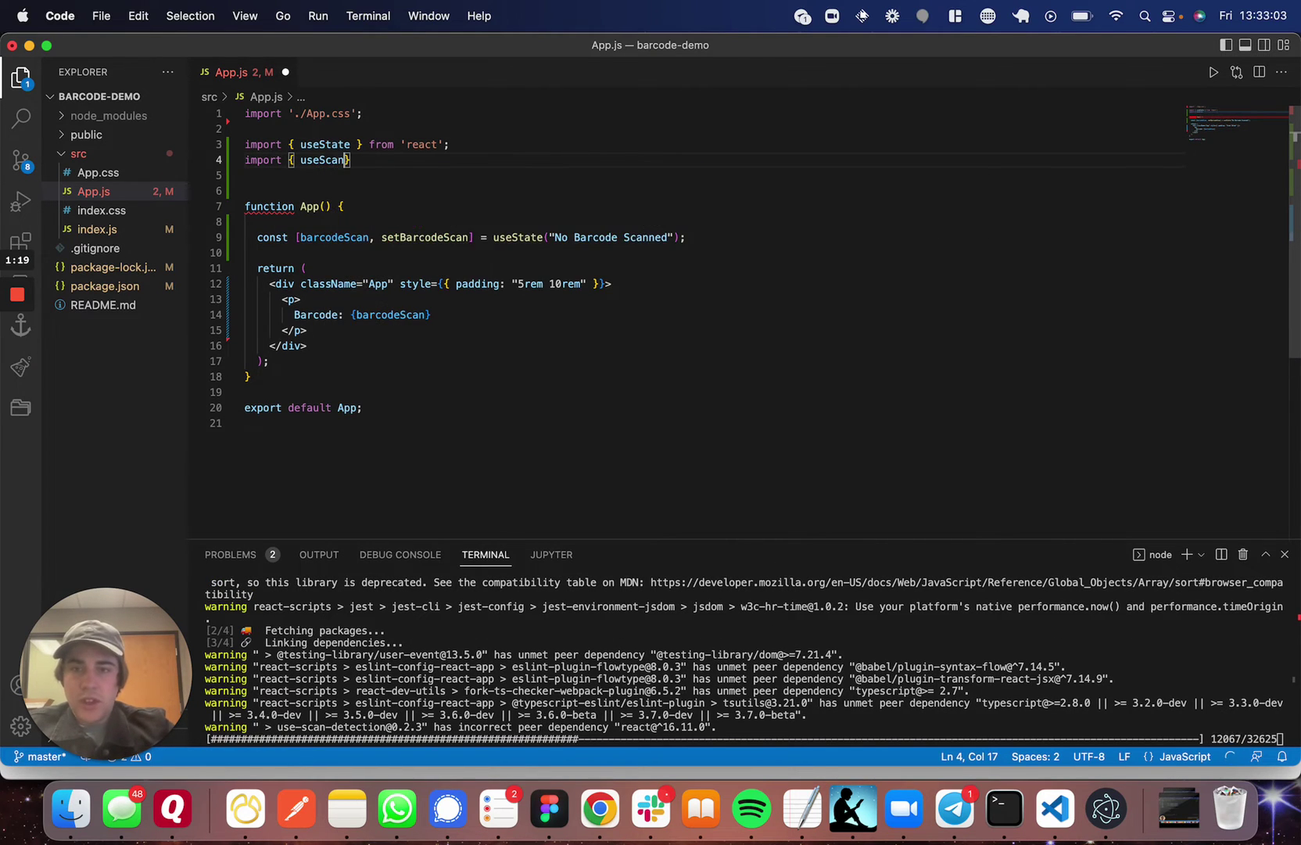
type("tion")
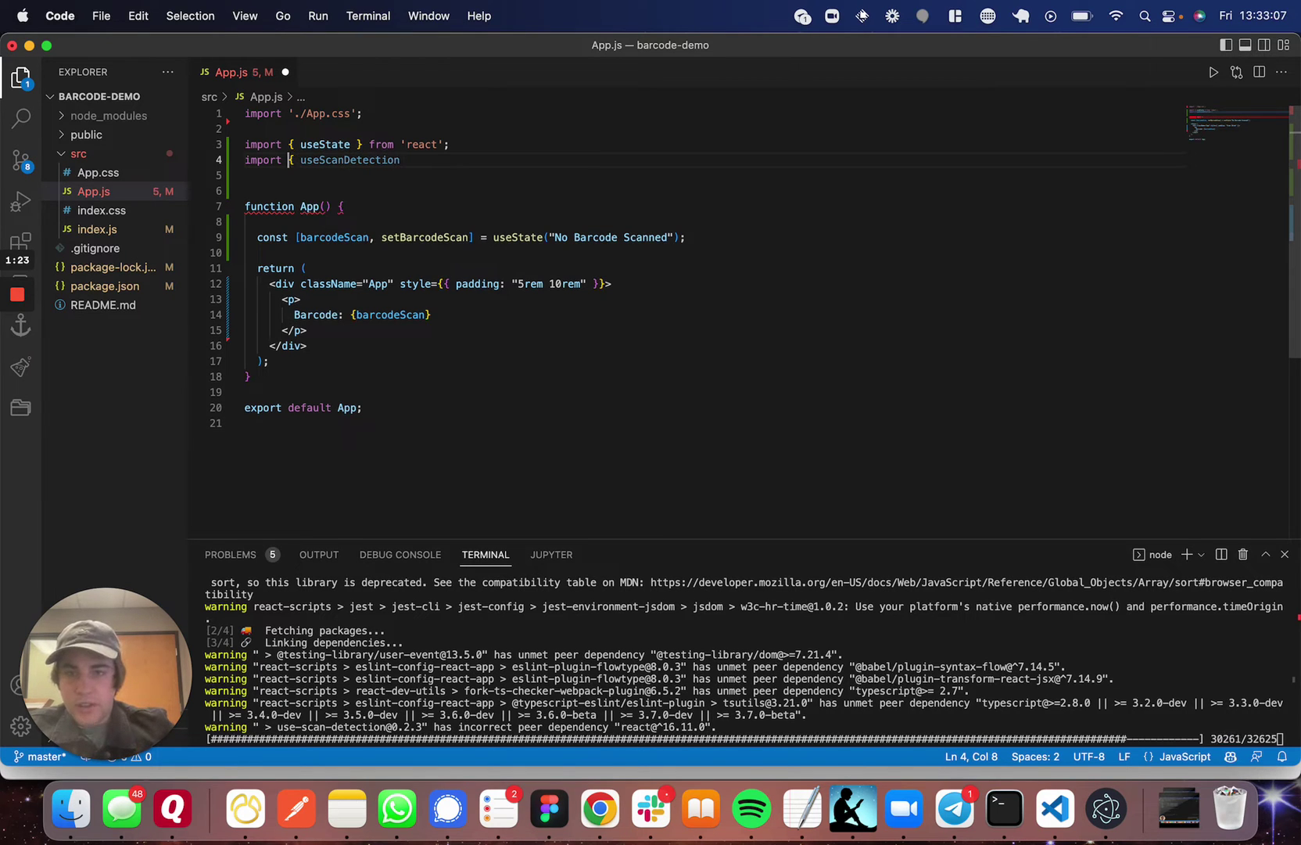
key("alt+Left")
key("Left")
key("BackSpace")
key("BackSpace")
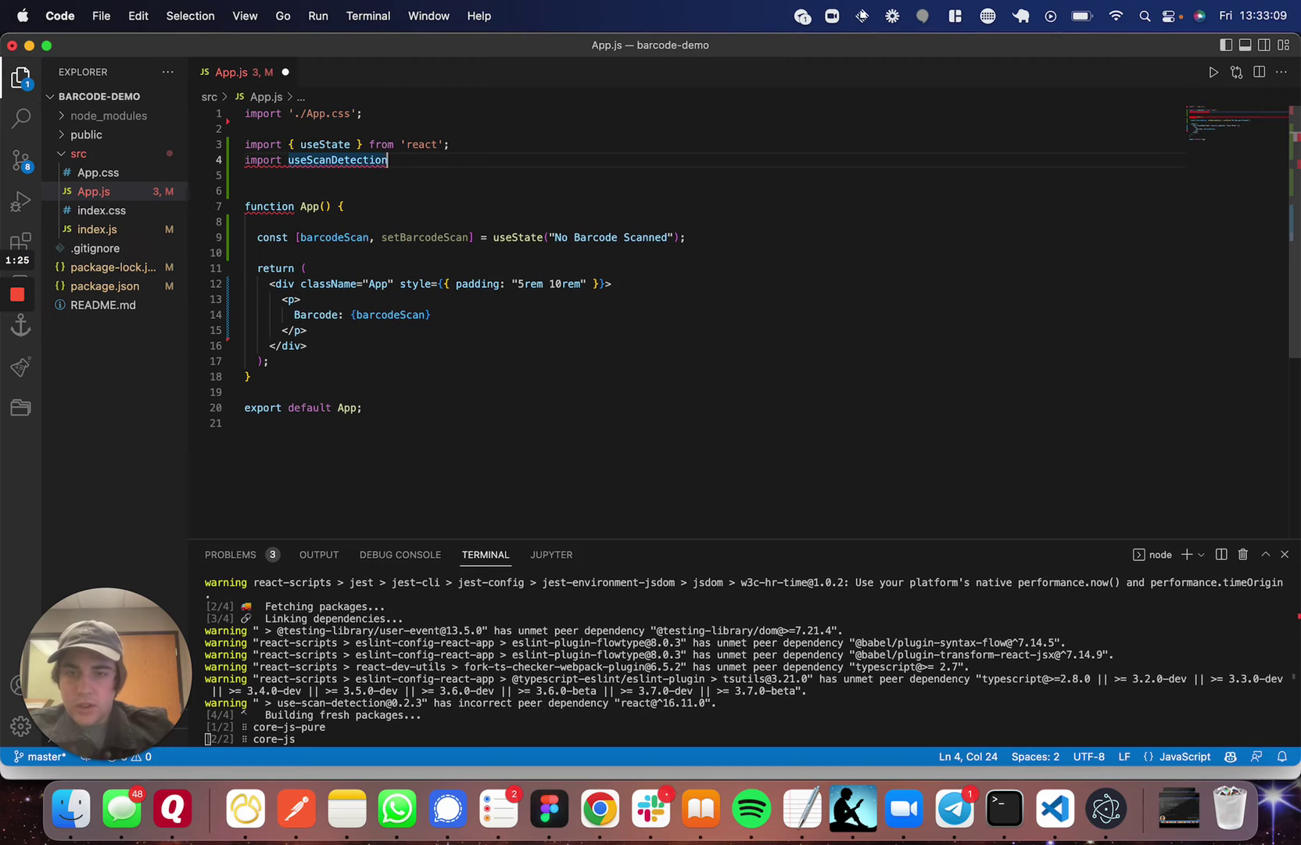
key("End")
type("from \"use-scan")
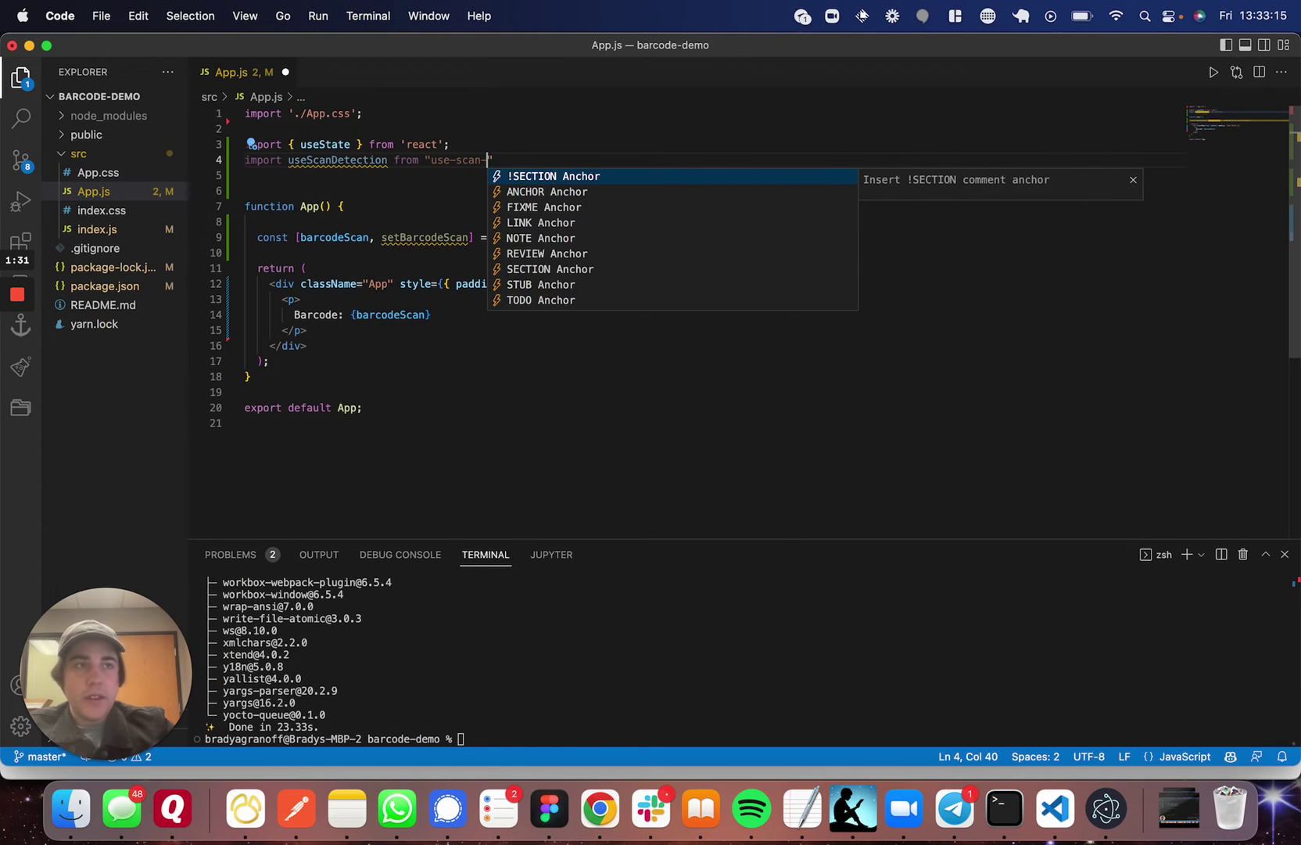
type("-dect")
key("BackSpace")
key("BackSpace")
type("tection")
key("Right")
type(";")
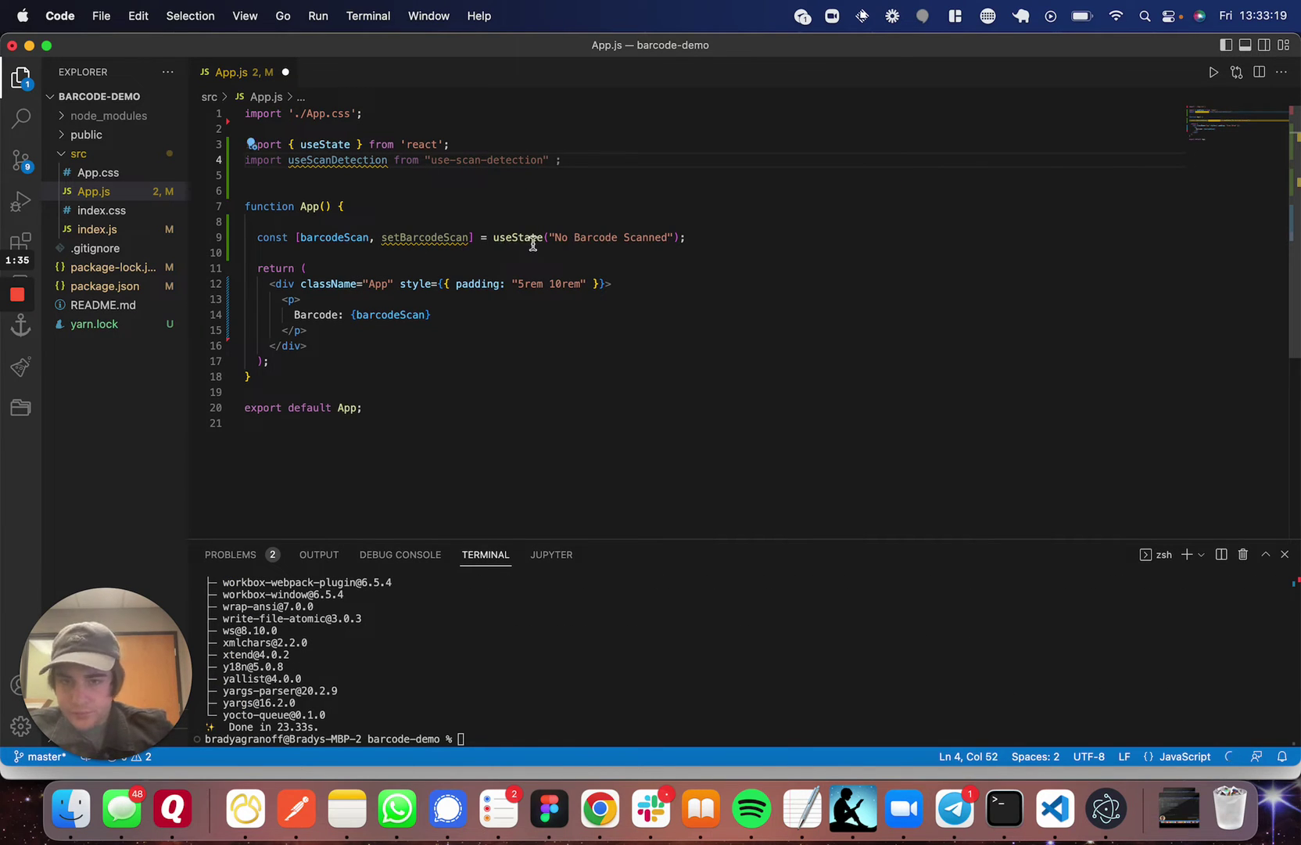
Step: Below useState, add useScanDetection with onComplete: (code) => { setBarcodeScan(code); }
left_click(705, 237)
key("Return")
key("Return")
type("useS")
key("Tab")
type("({}")
key("Left")
key("Return")
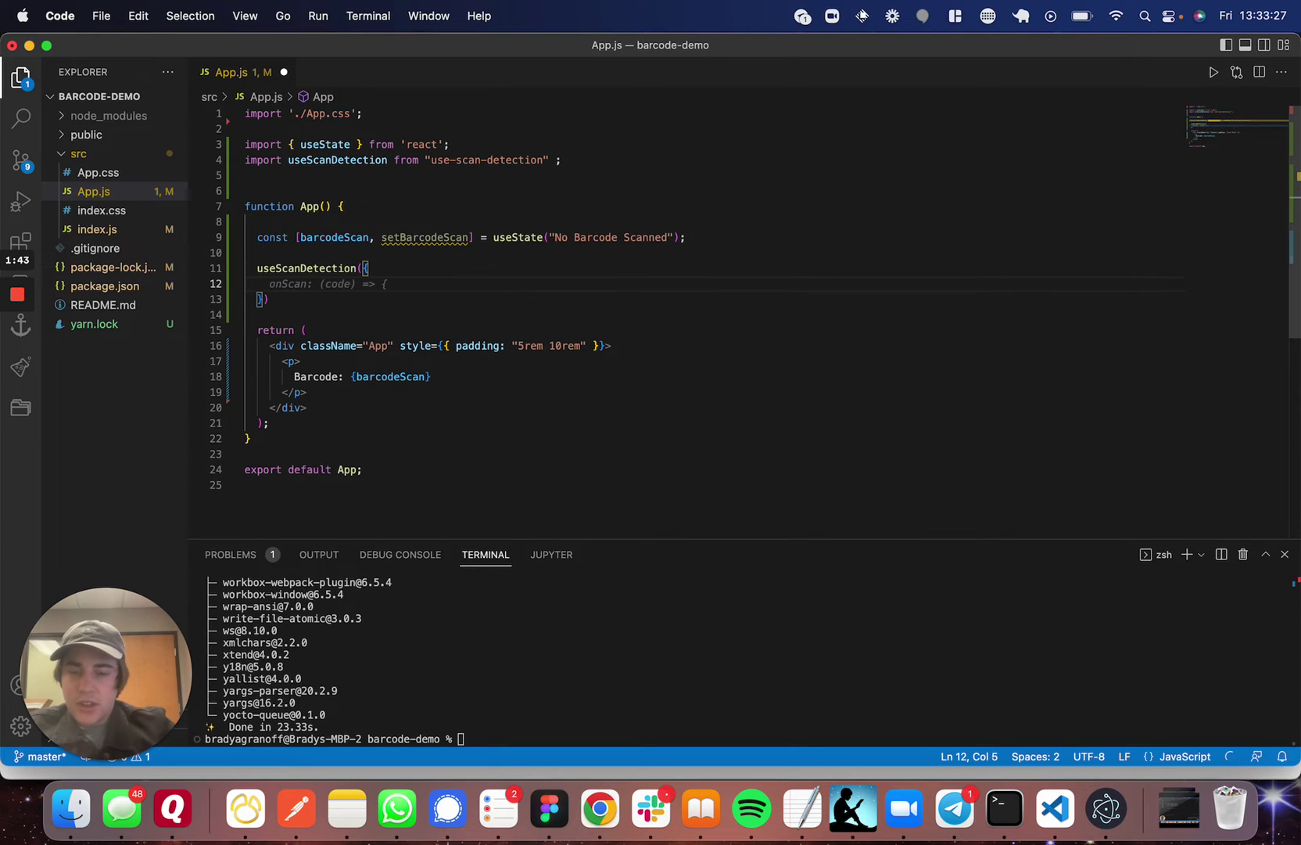
type("onComplete")
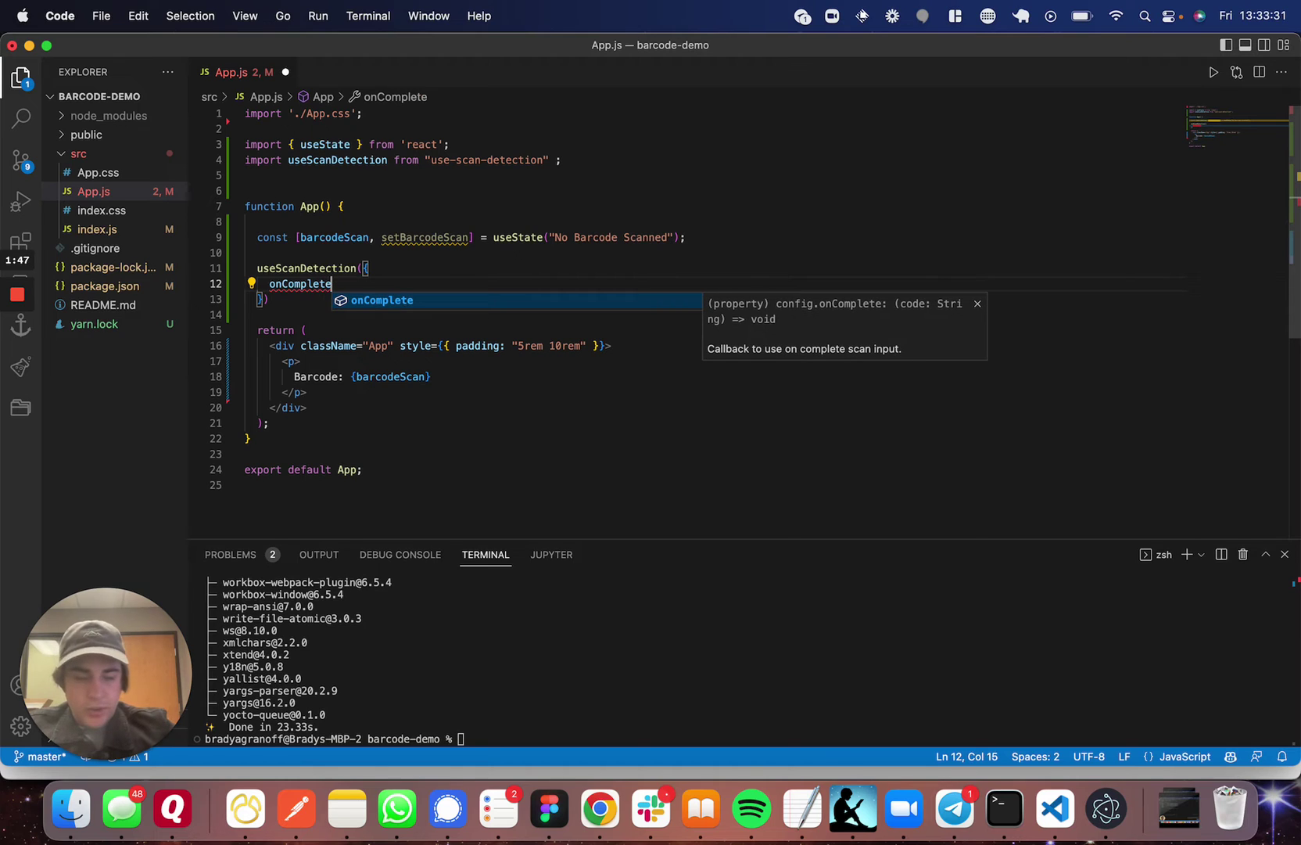
type(":")
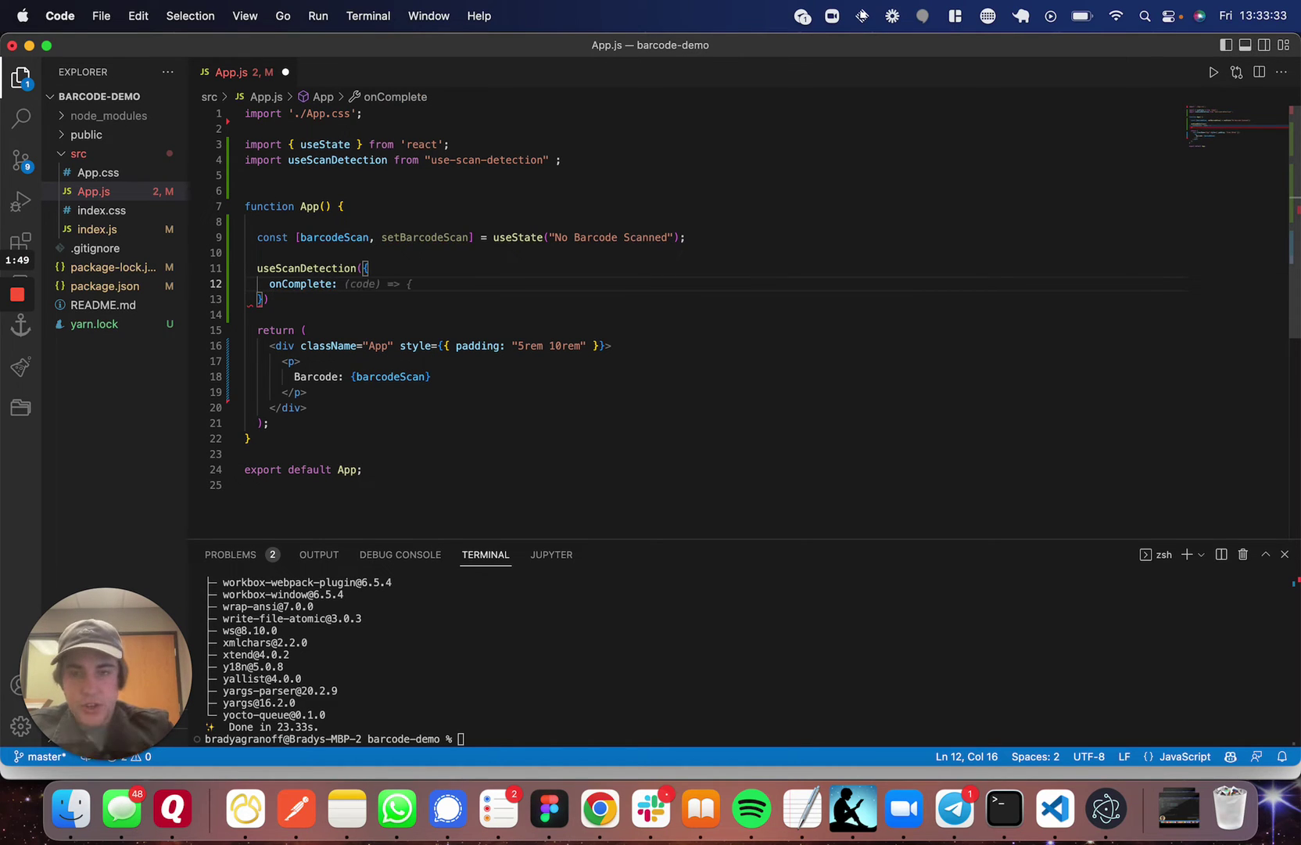
type(" (code")
key("Escape")
key("Right")
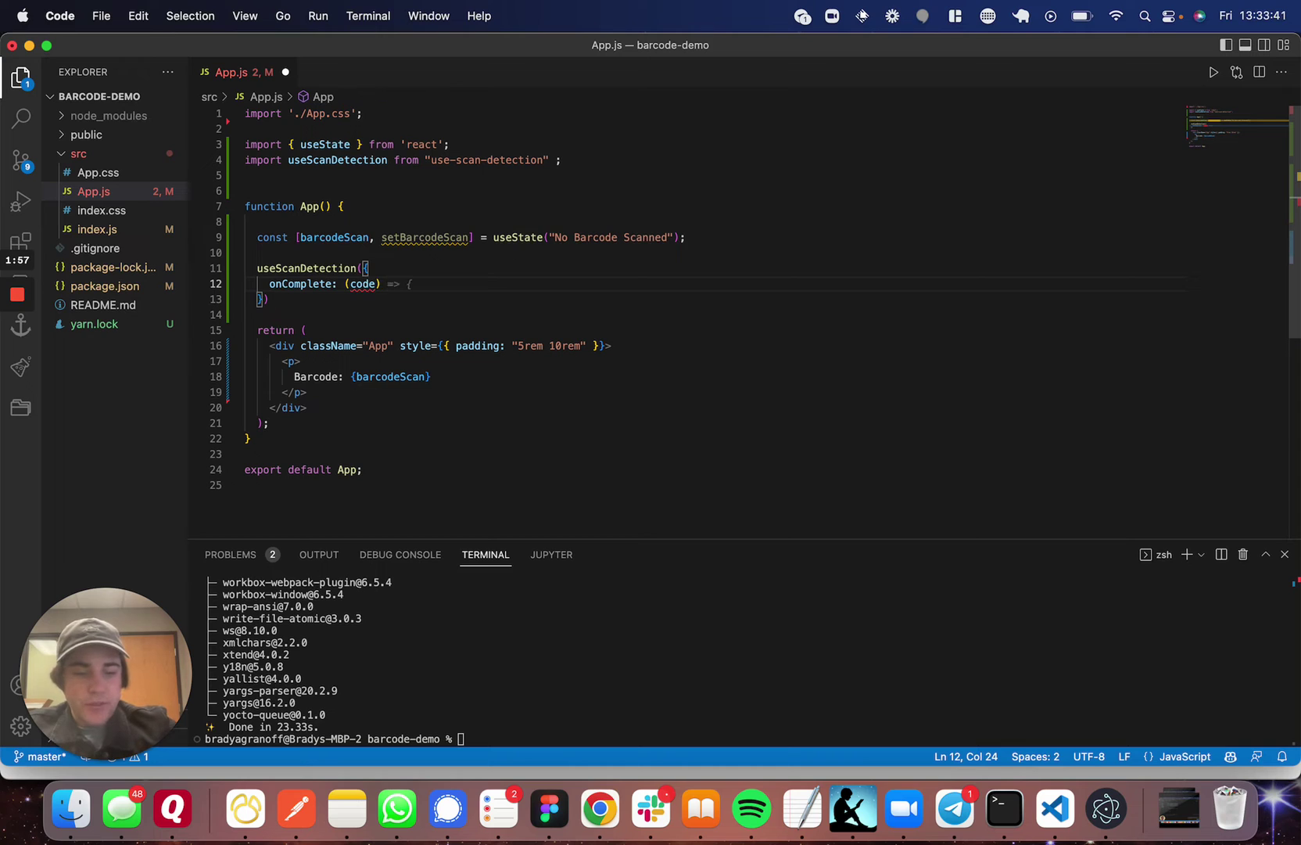
type("=> {")
key("Return")
key("Tab")
type("setBarcodeScan(code);")
Step: Replace the arrow-function callback with setBarcodeScan directly
double_click(363, 284)
left_click_drag(269, 283, 353, 298)
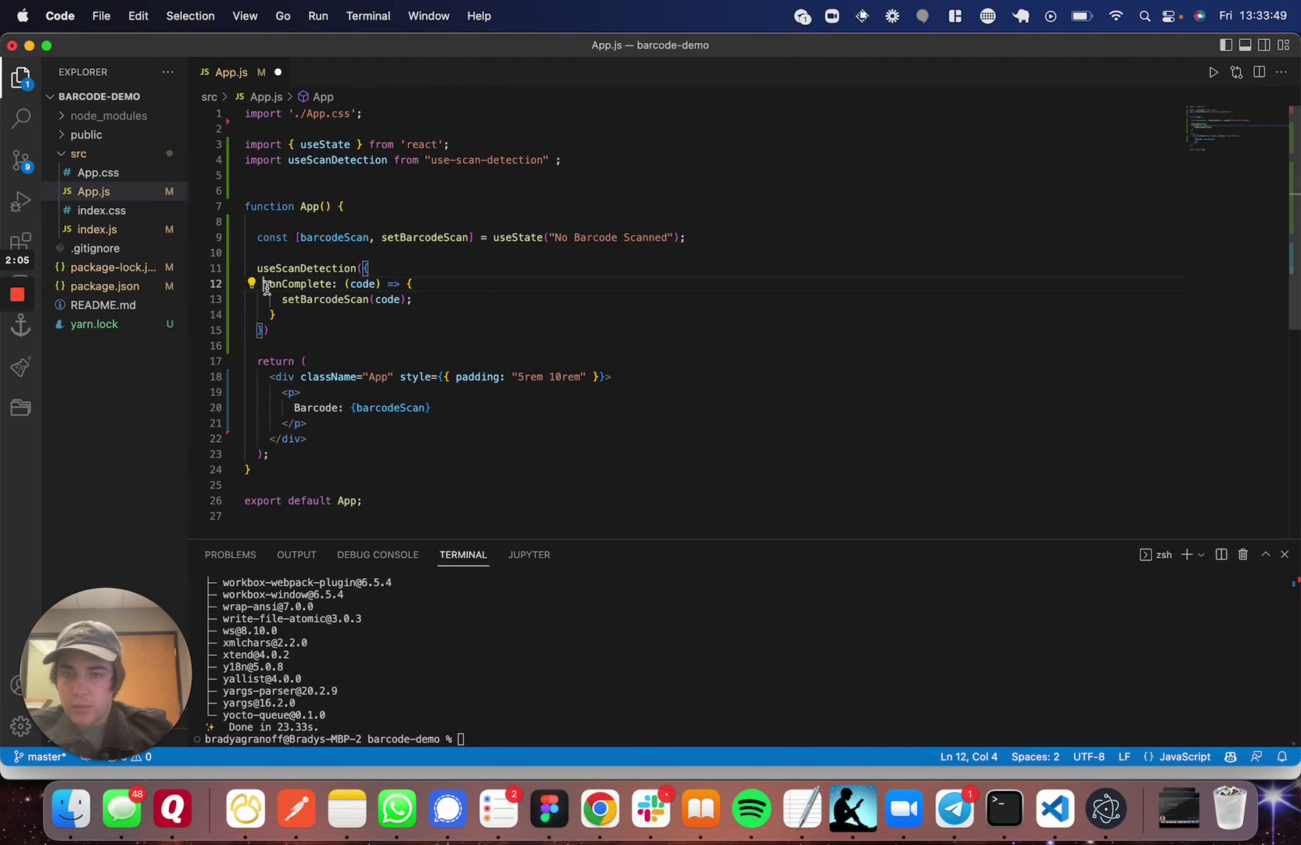
left_click(335, 299)
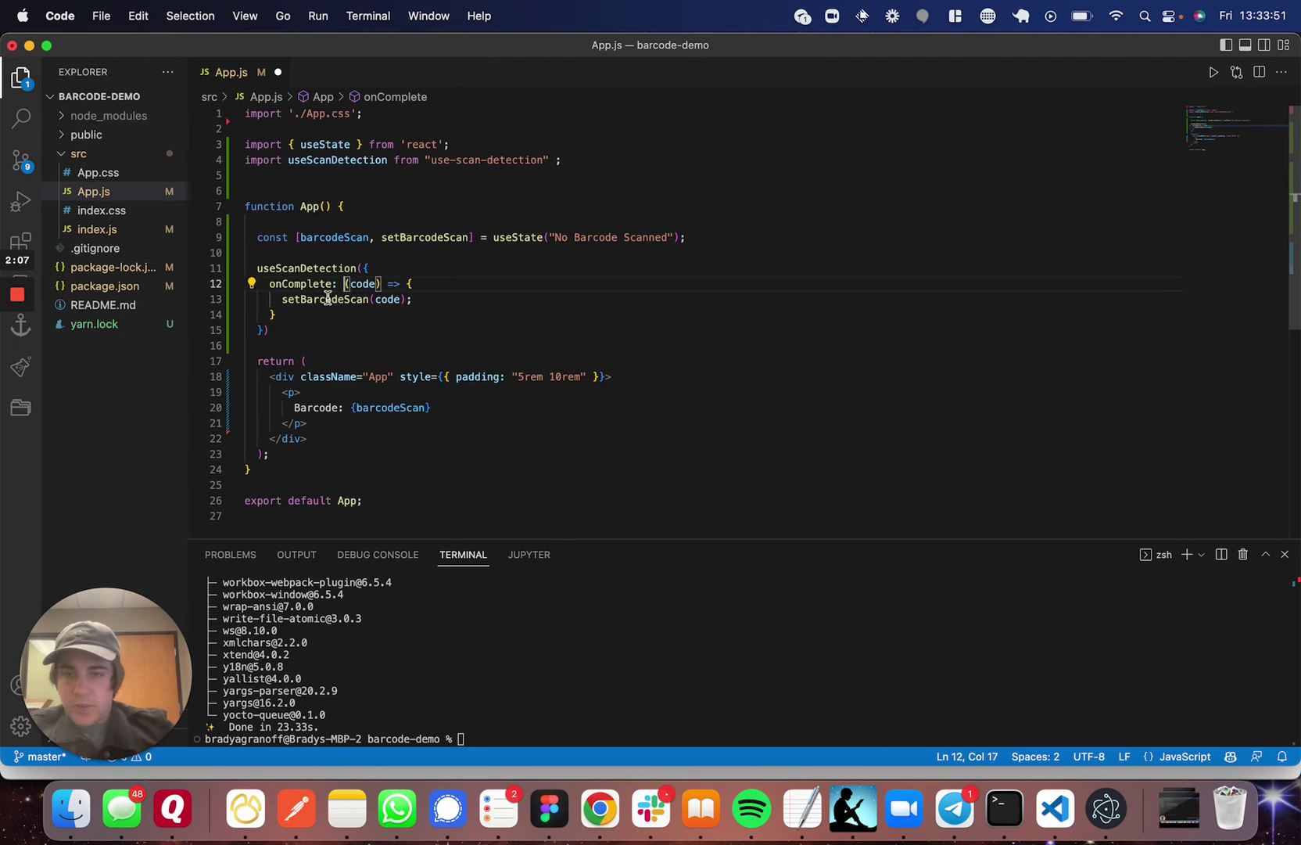
double_click(363, 284)
mouse_move(277, 299)
left_mouse_down()
mouse_move(415, 299)
mouse_move(277, 314)
left_mouse_up()
type("setBarc")
key("Tab")
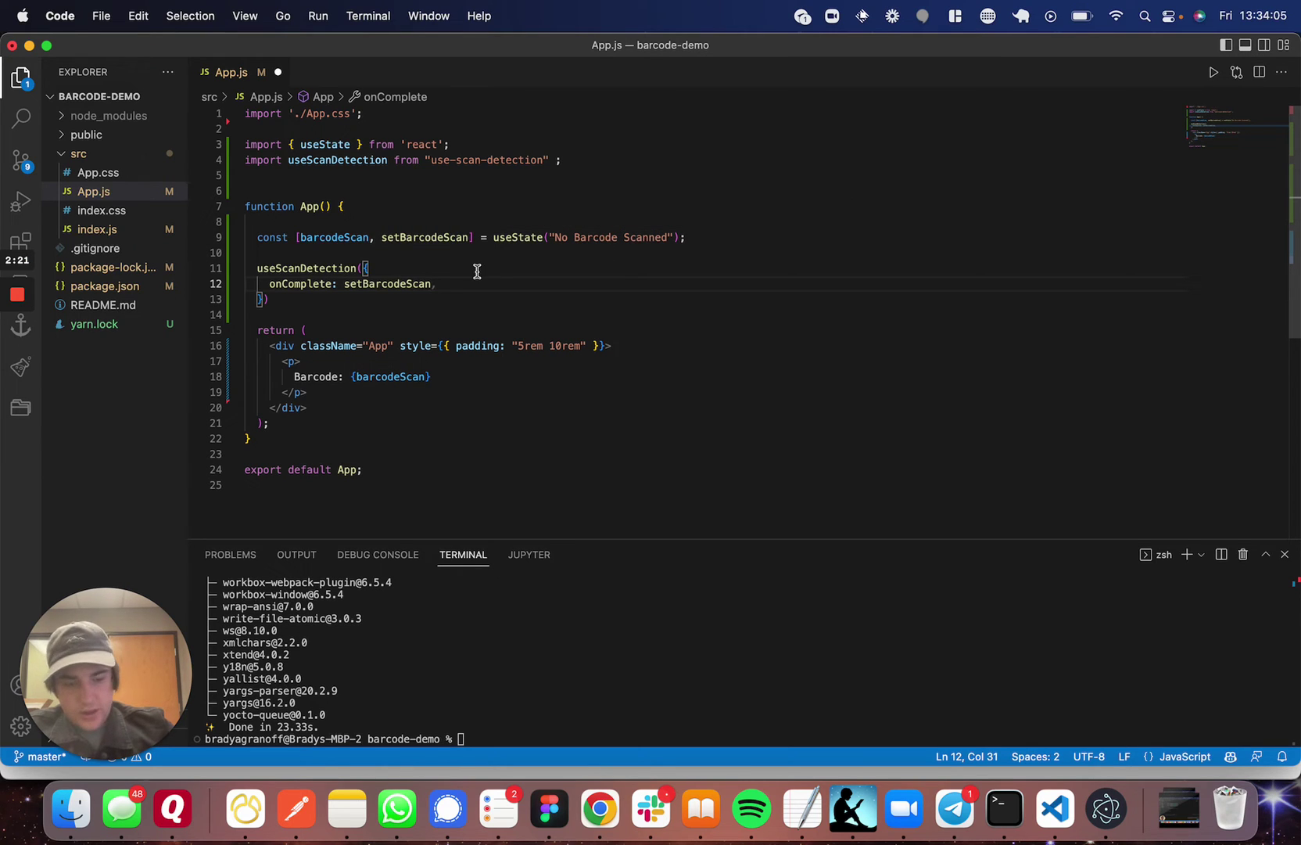
type(",")
Step: Add minLength: 3 to the useScanDetection options
key("Return")
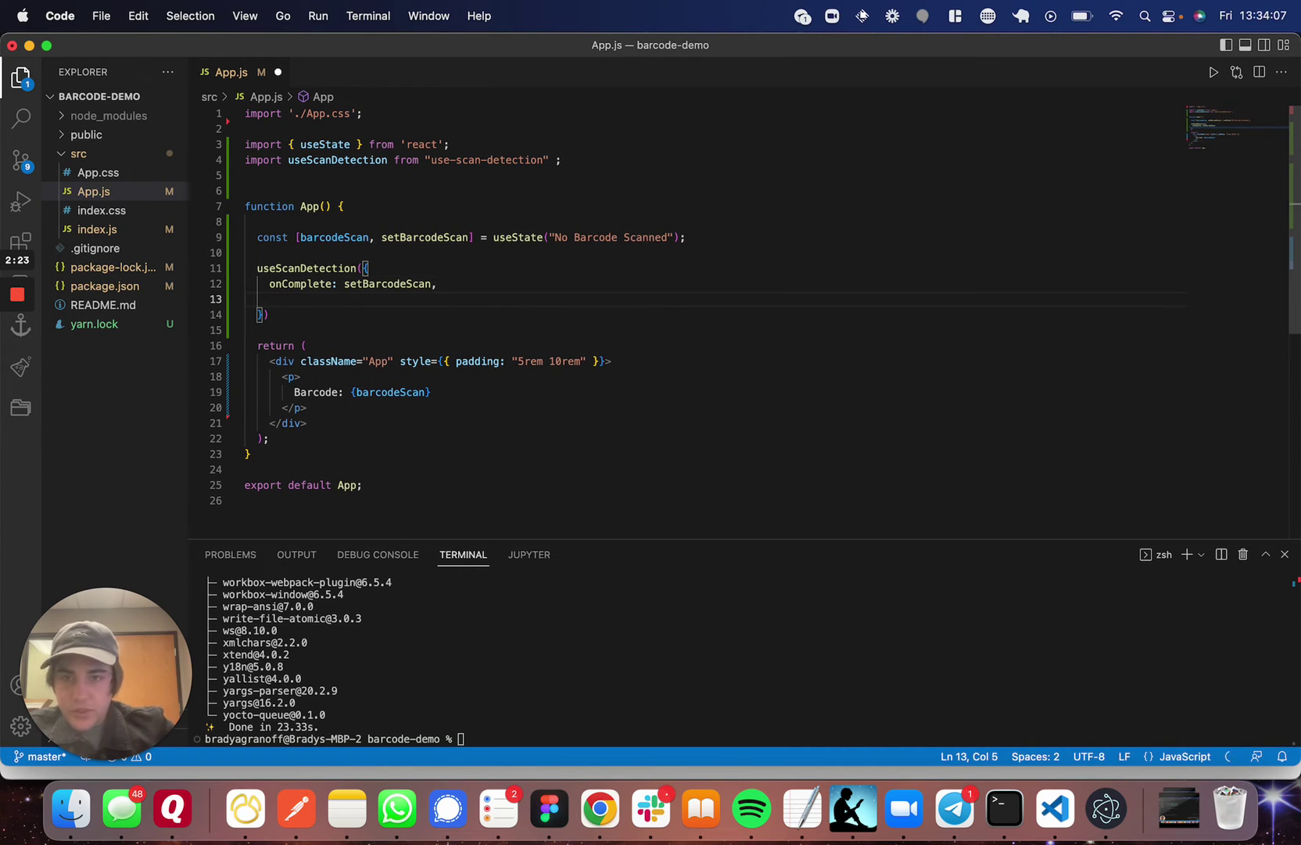
type("min")
key("Tab")
type(": ")
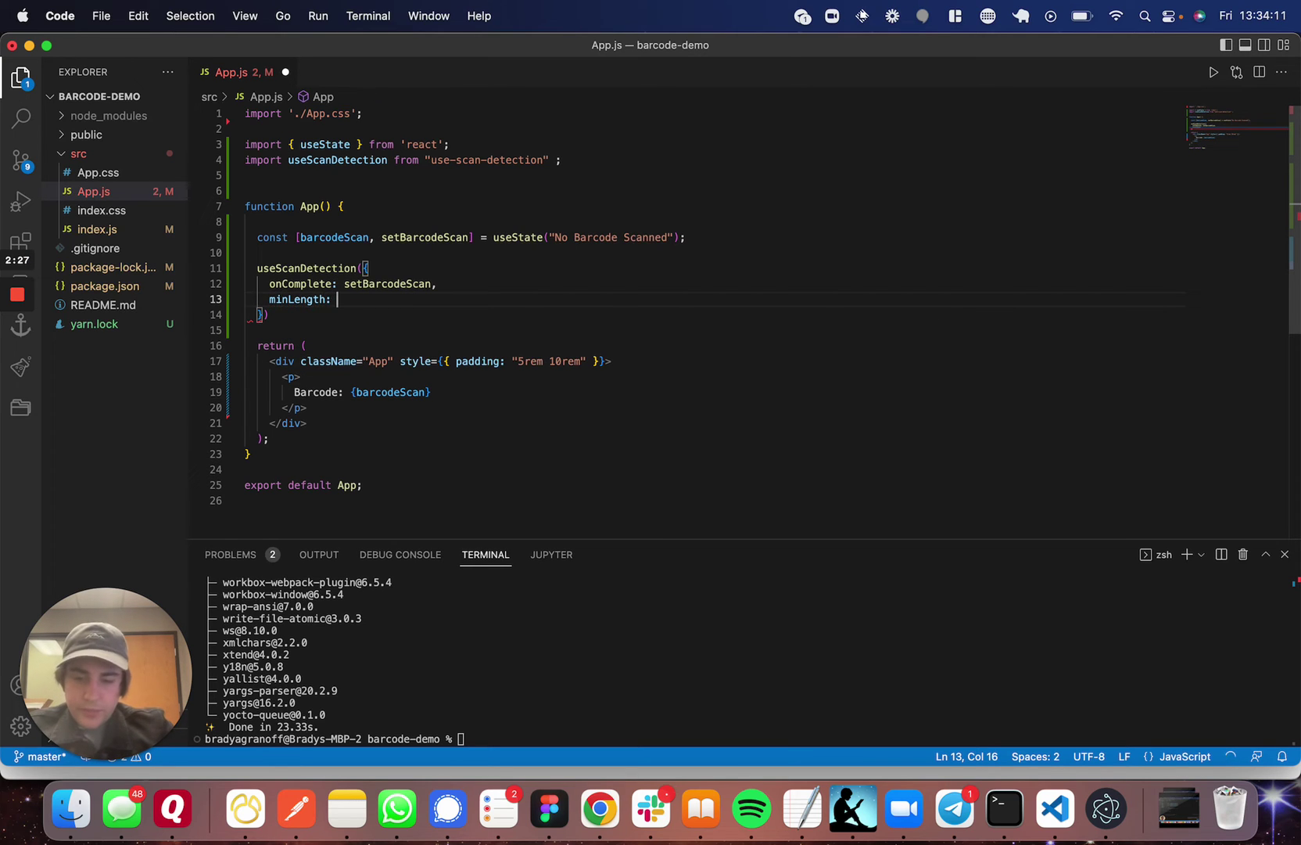
type("3,")
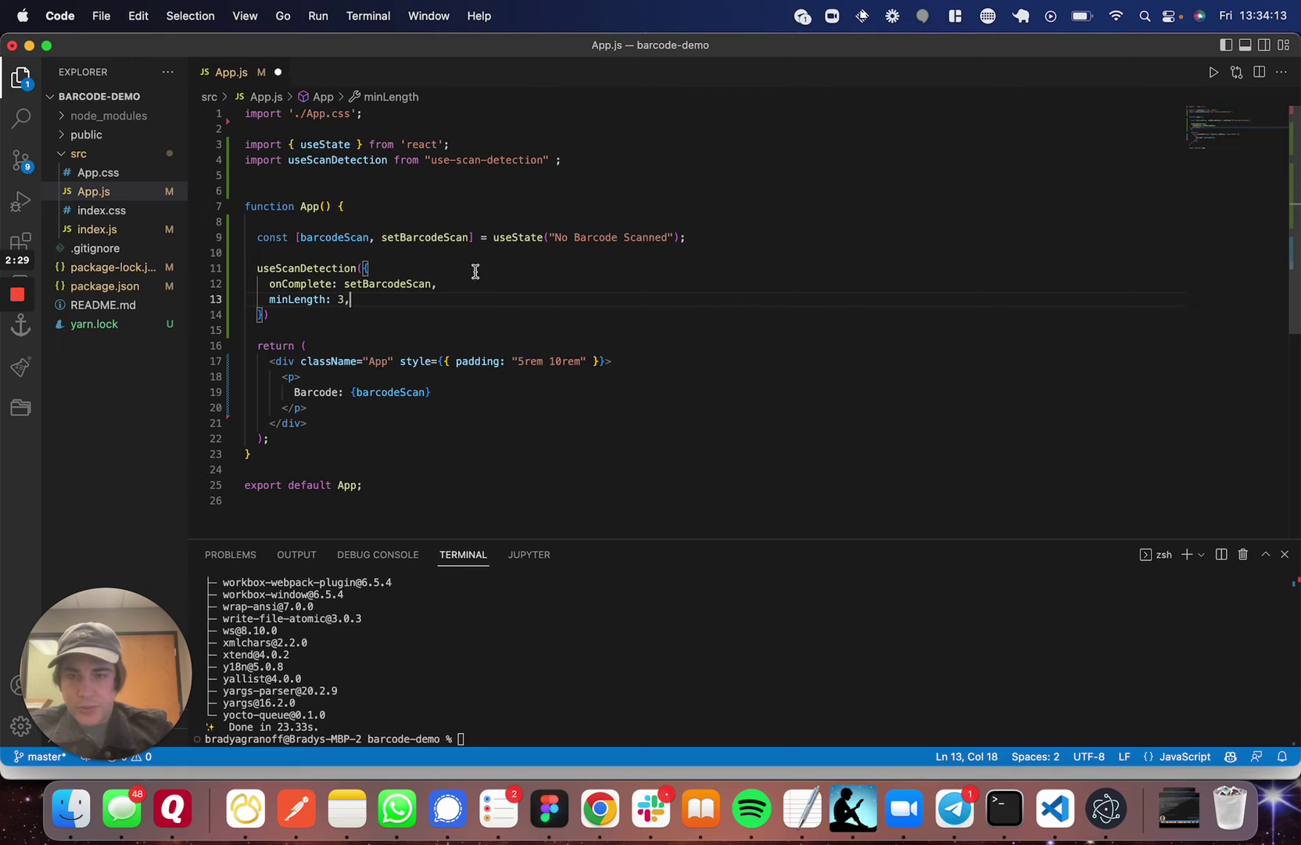
left_click(390, 311)
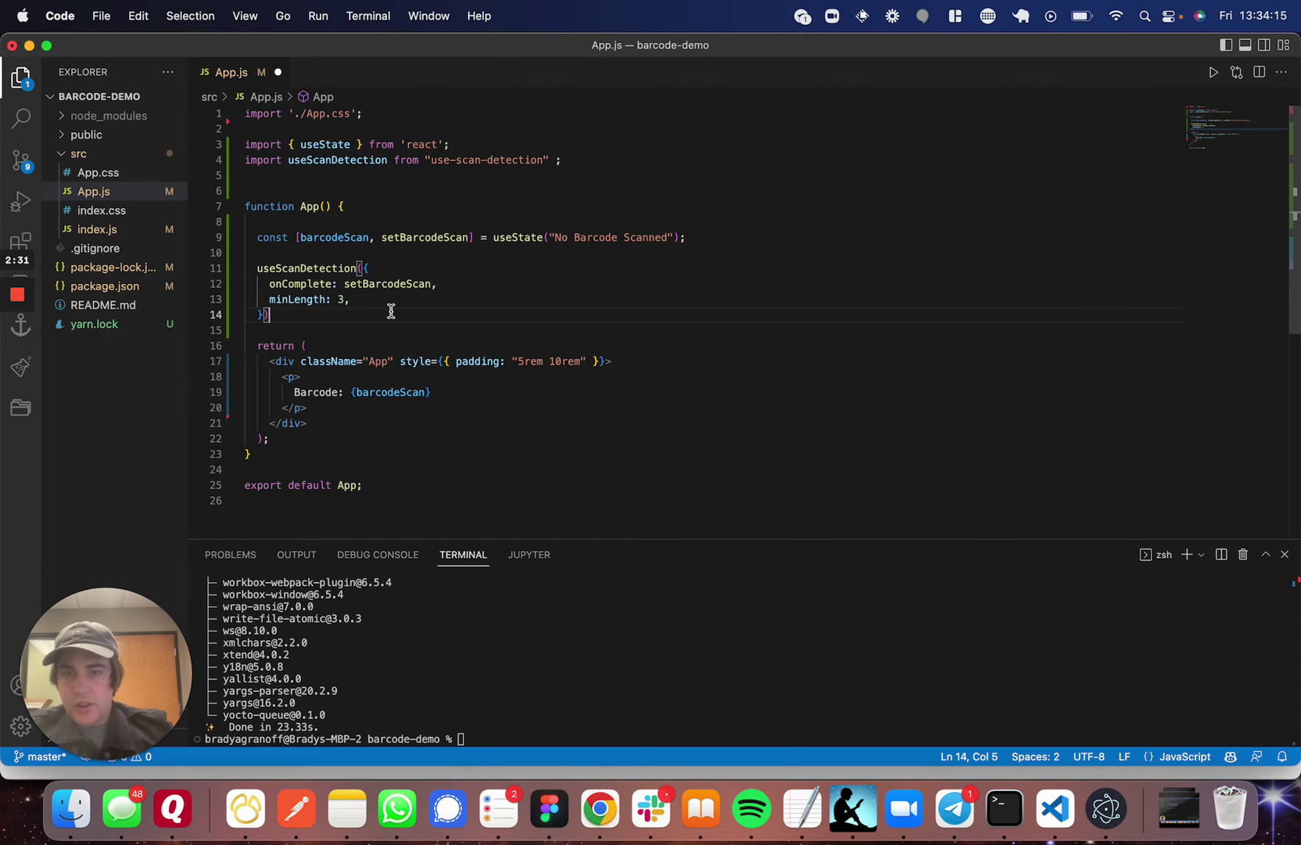
left_click(386, 340)
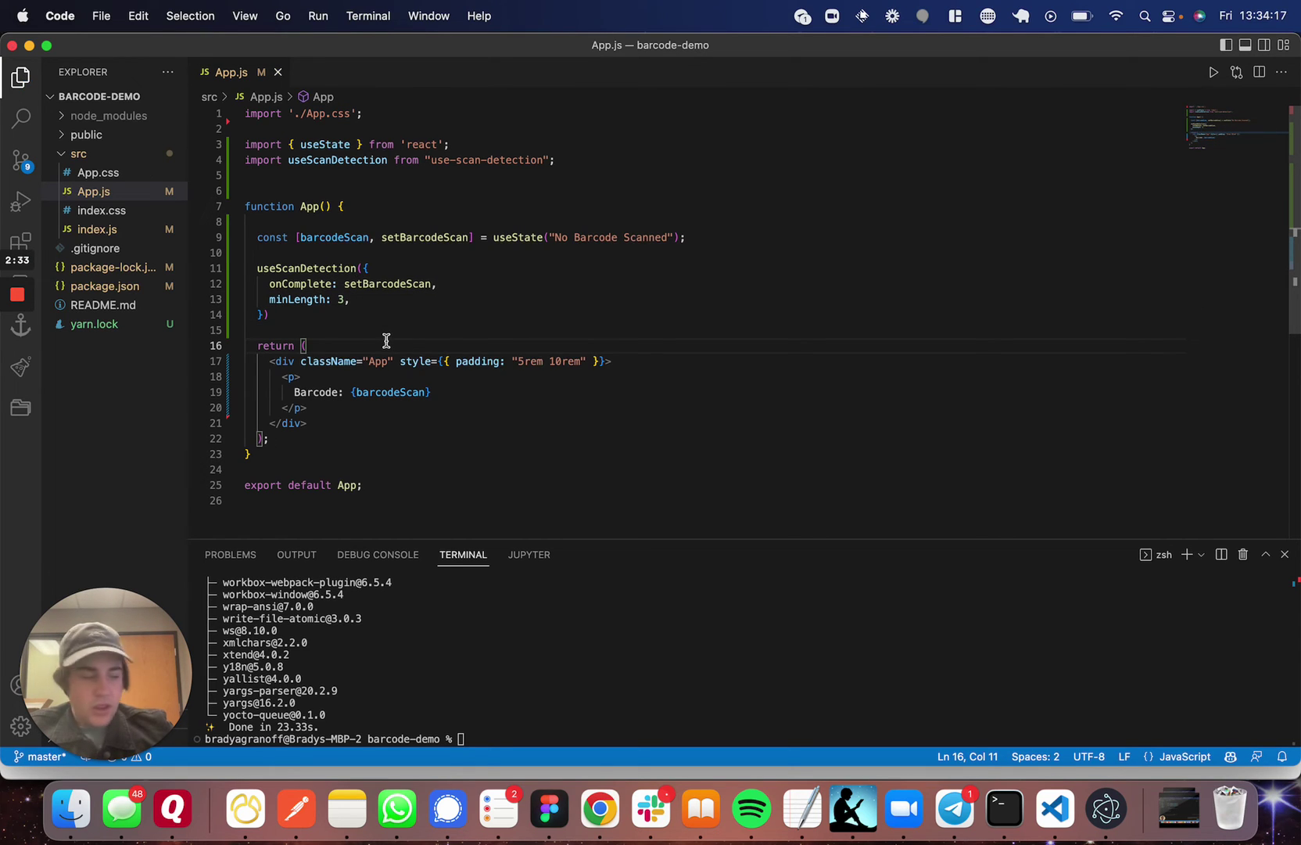
Step: Bring up Google Chrome via Spotlight search
key("super+space")
key("super+space")
key("super+space")
type("v")
key("Escape")
key("super+space")
type("chr")
key("Return")
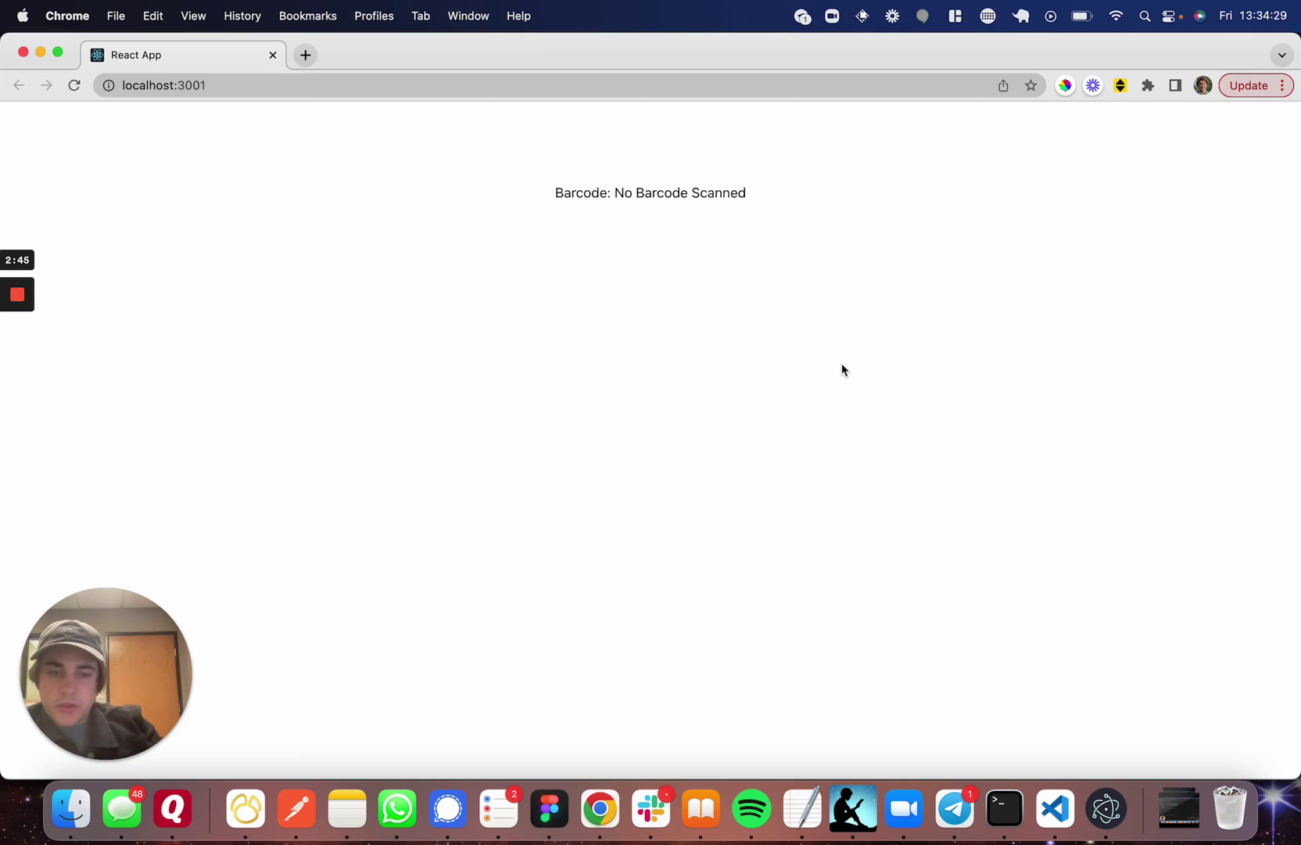
Step: Select, then deselect, the word 'Scanned' in the 'Barcode: No Barcode Scanned' page text
key("shift+alt+Left")
left_click(842, 363)
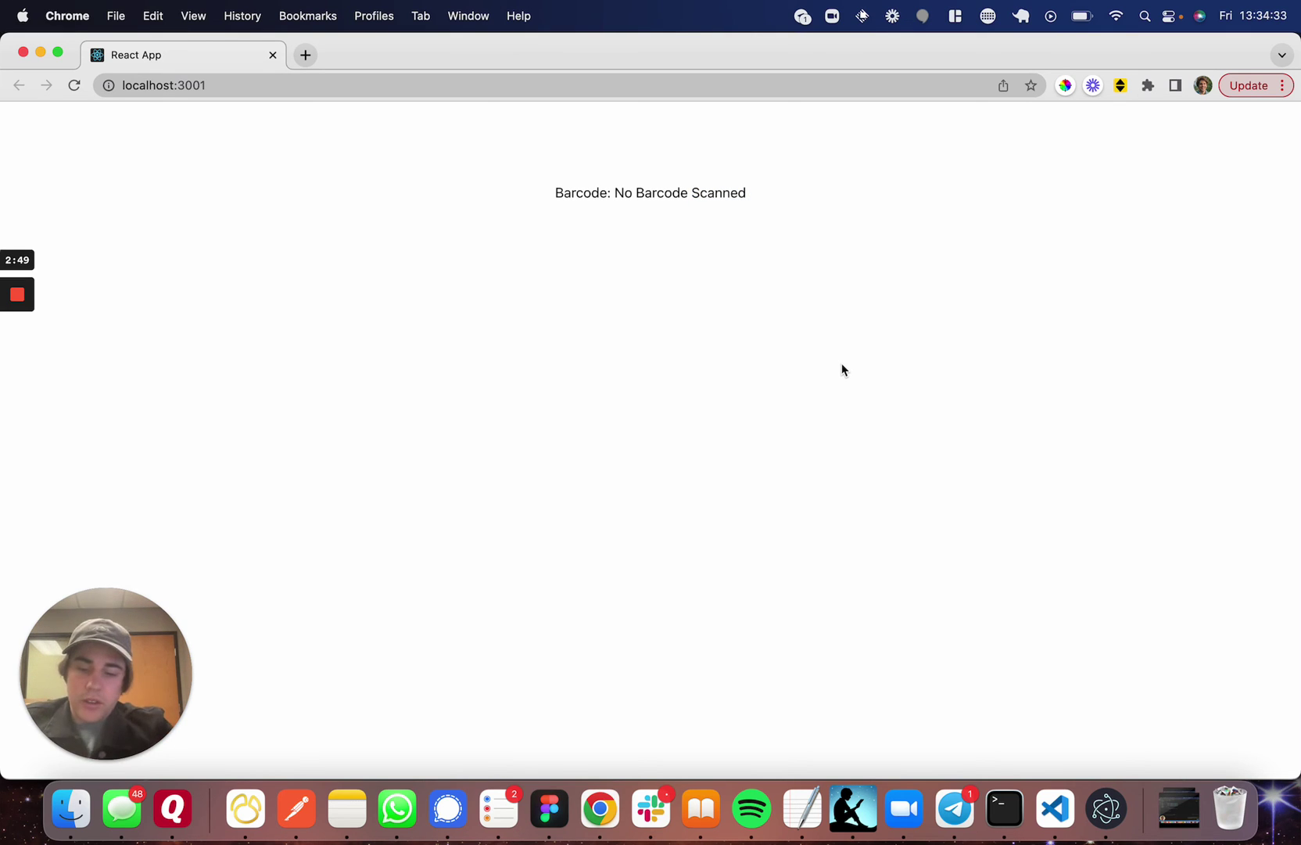
Step: Back in VS Code, run npm run start and agree to use another port
key("super+Tab")
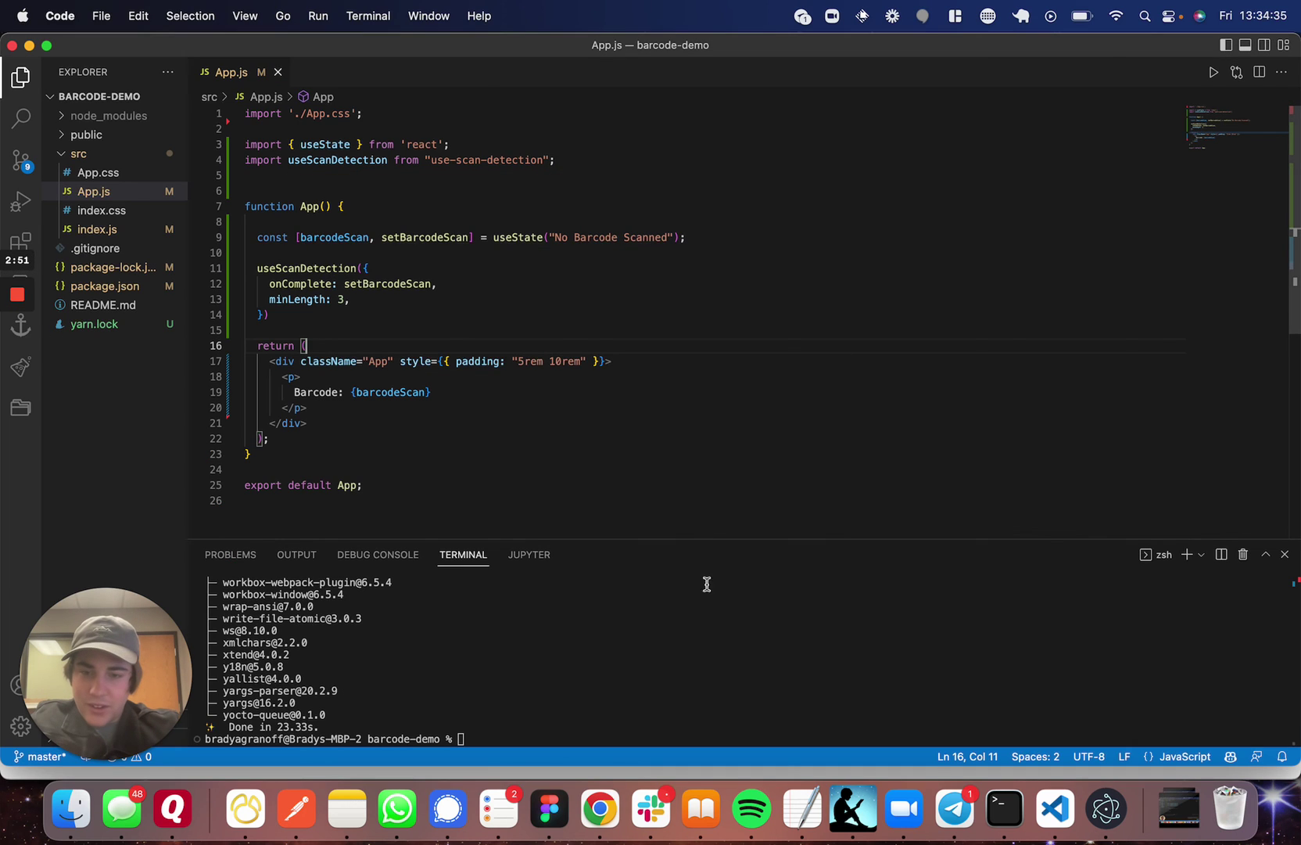
left_click(691, 597)
type("n")
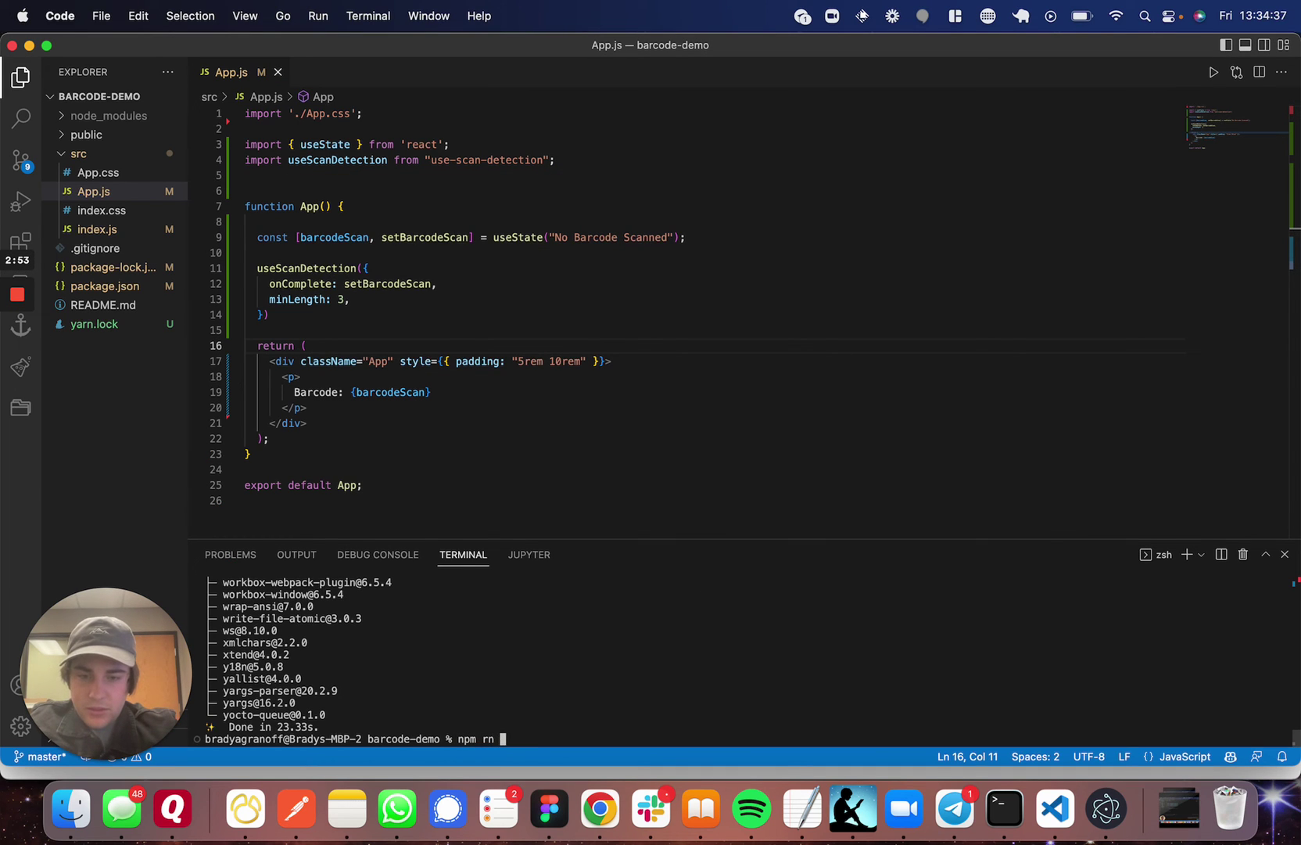
type("pm run start")
key("Return")
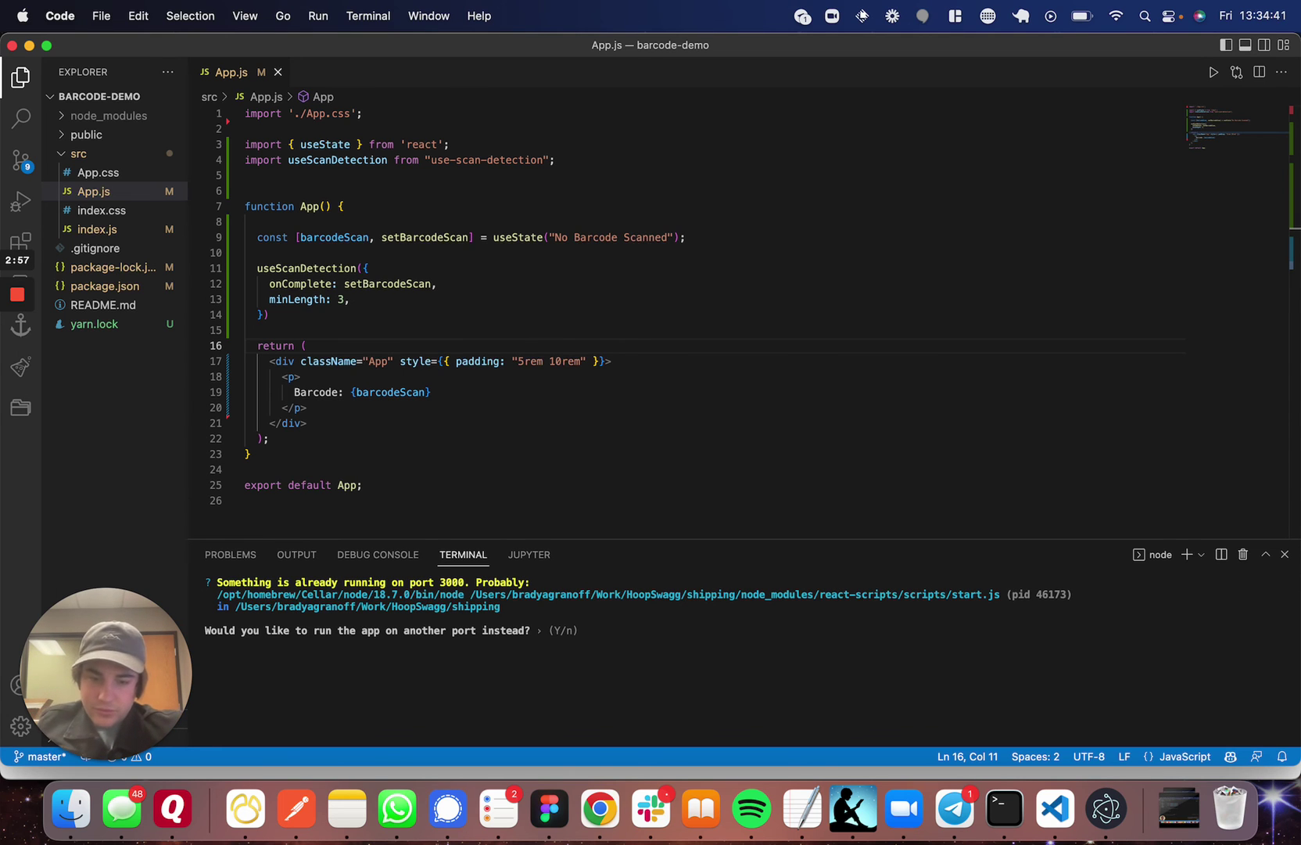
type("y")
key("Return")
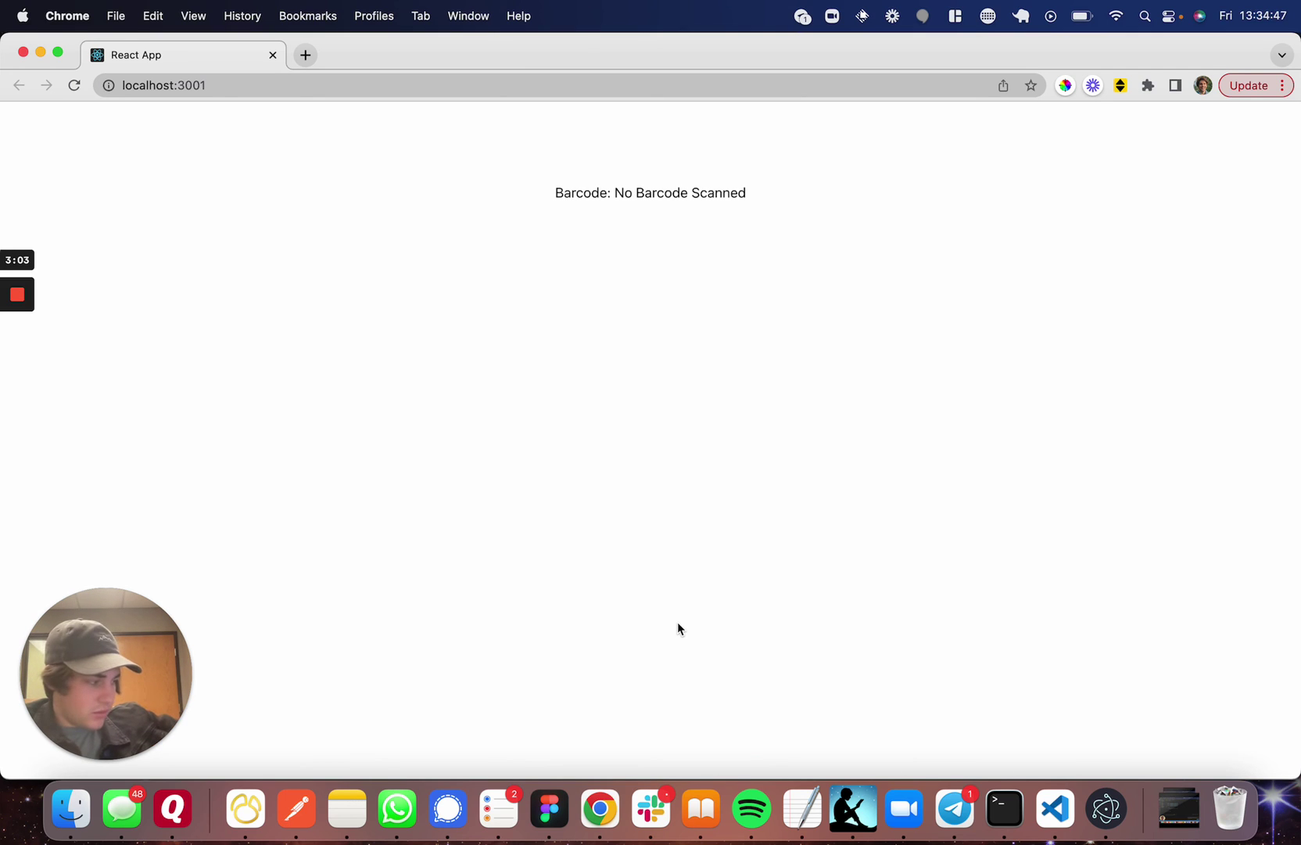
type("492699")
Step: Scan barcodes 492699 and 492700, leaving the page at 'Barcode: 492700'
key("Return")
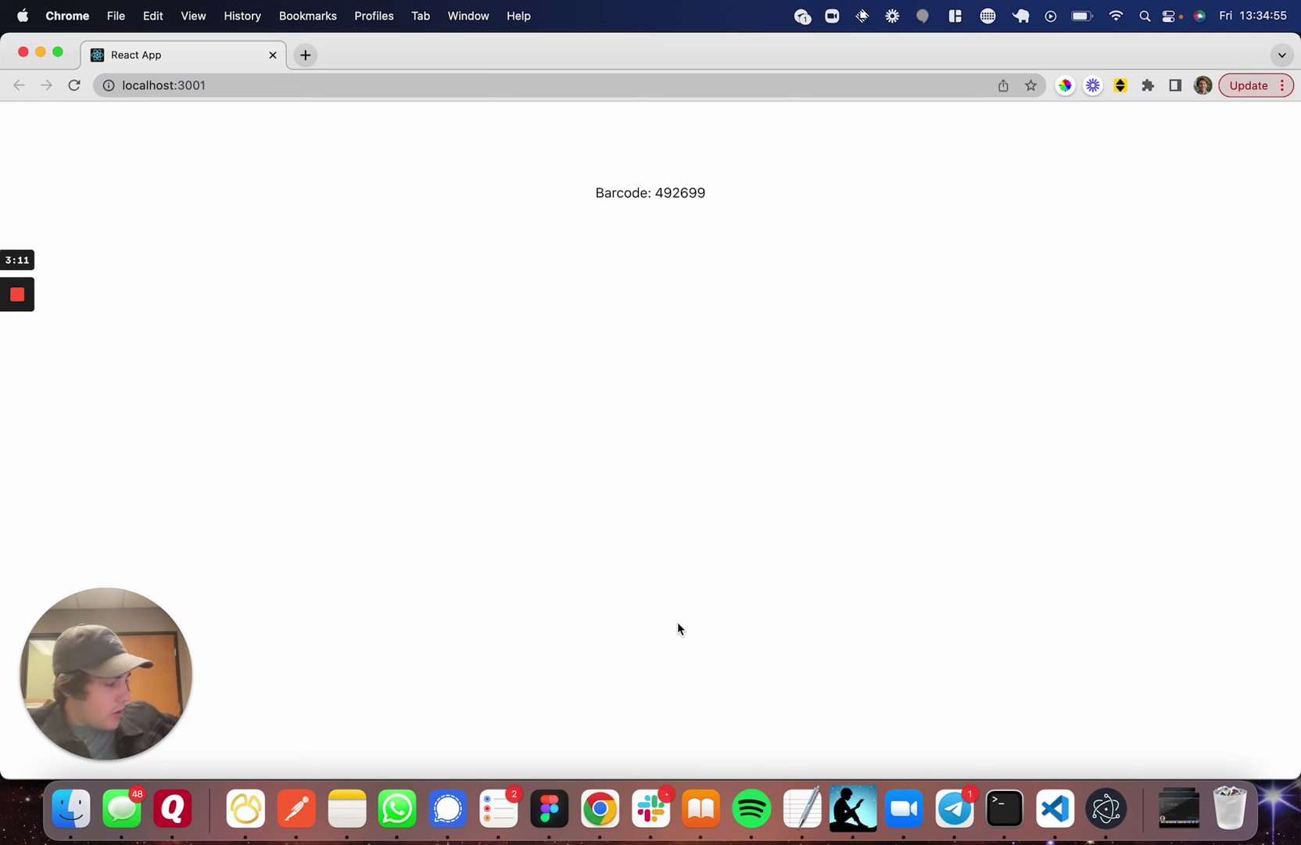
type("492700")
key("Return")
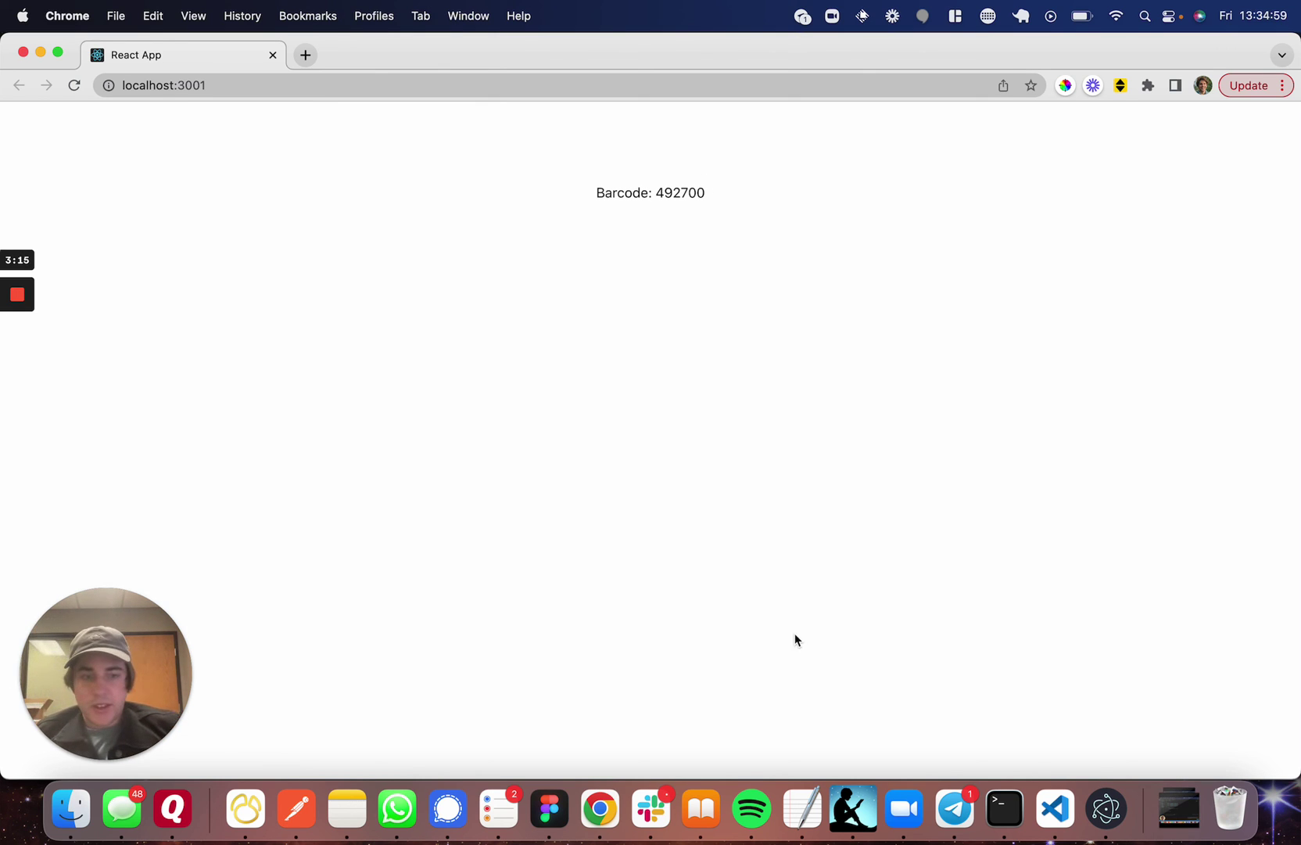
Step: Return to VS Code, showing App.js and the successful webpack compile
left_click(1055, 809)
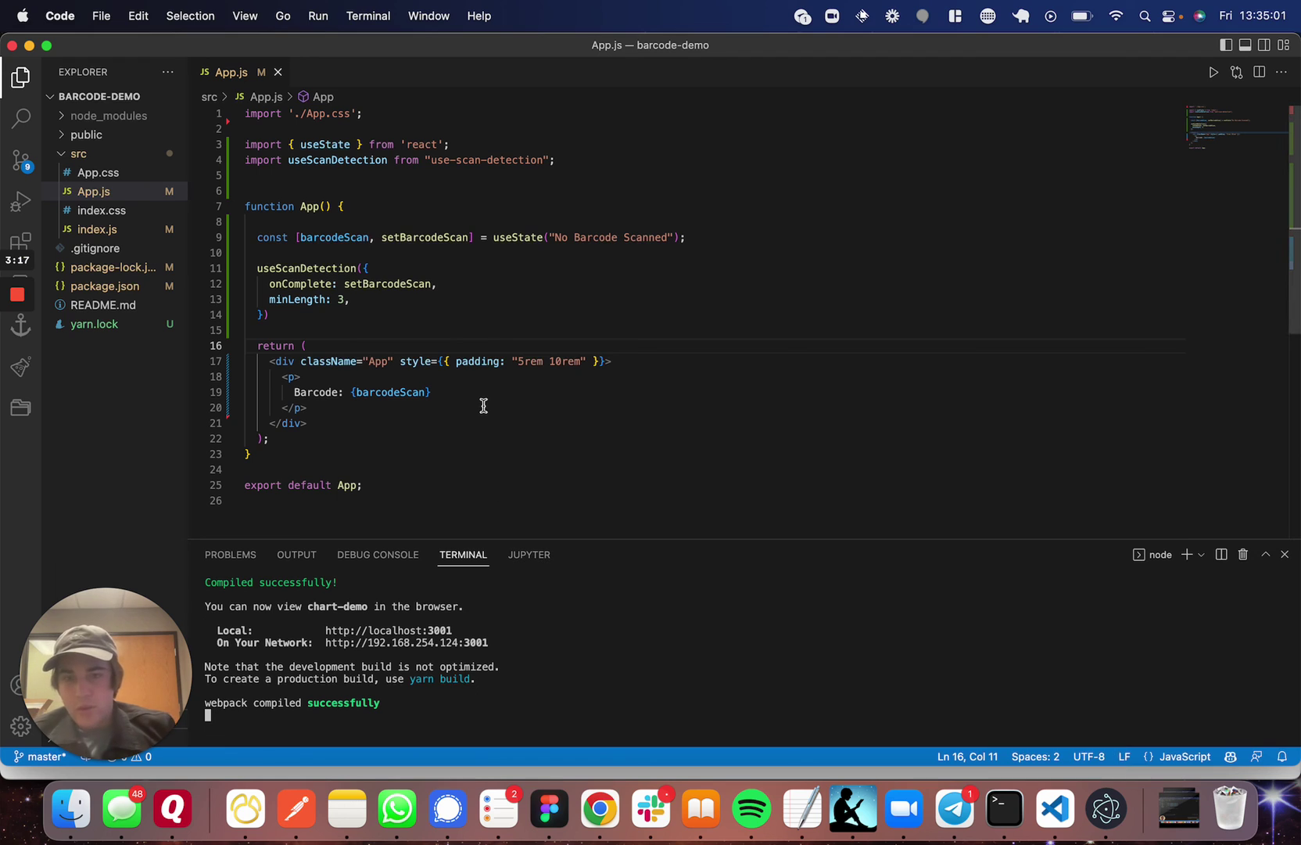